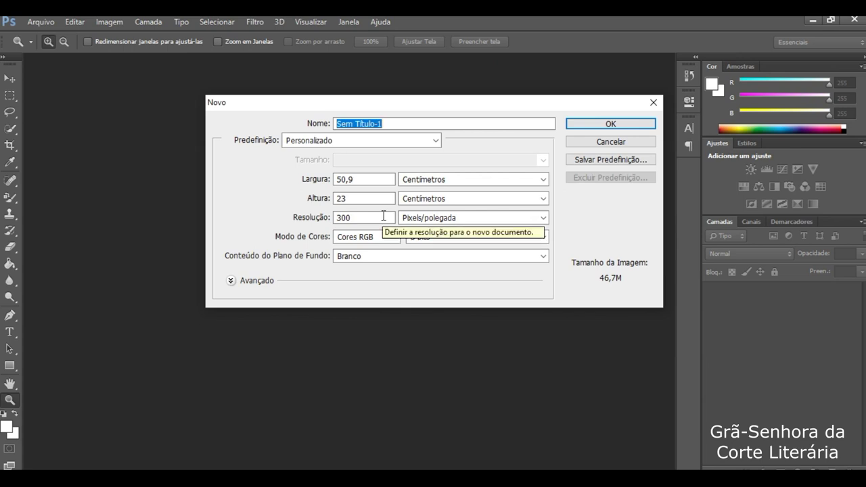
- Create a new blank document 3 cm wide by 23 cm high at 300 pixels/inch
left_click(369, 180)
left_click(355, 198)
left_click(333, 217)
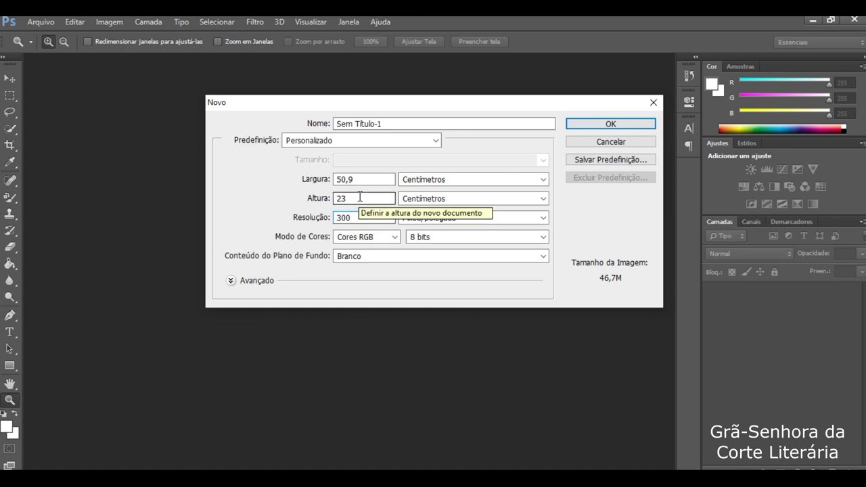
double_click(349, 179)
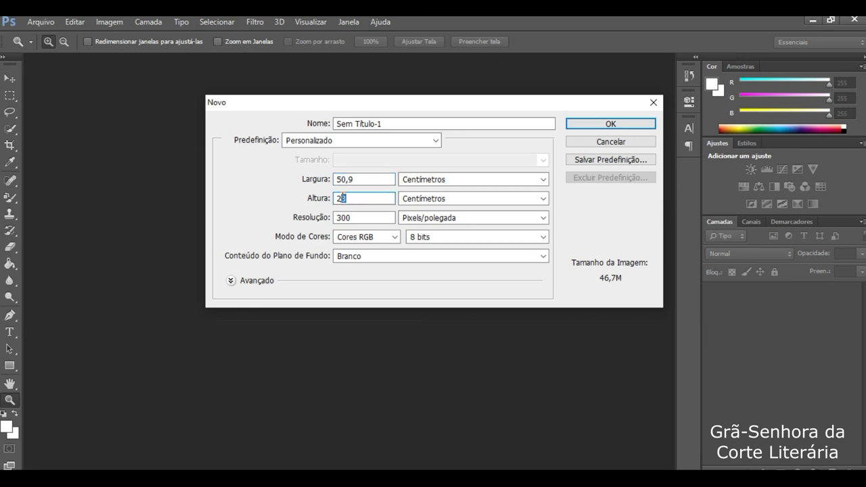
left_click(373, 196)
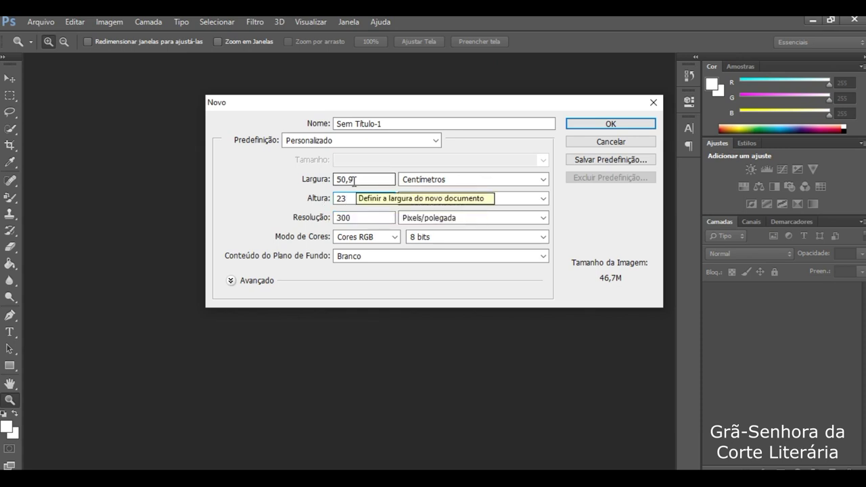
left_click_drag(353, 181, 331, 187)
key("BackSpace")
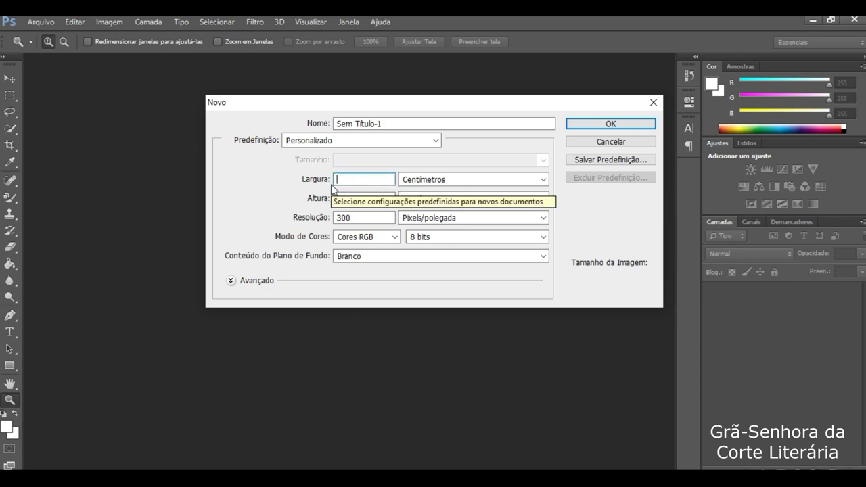
type("3")
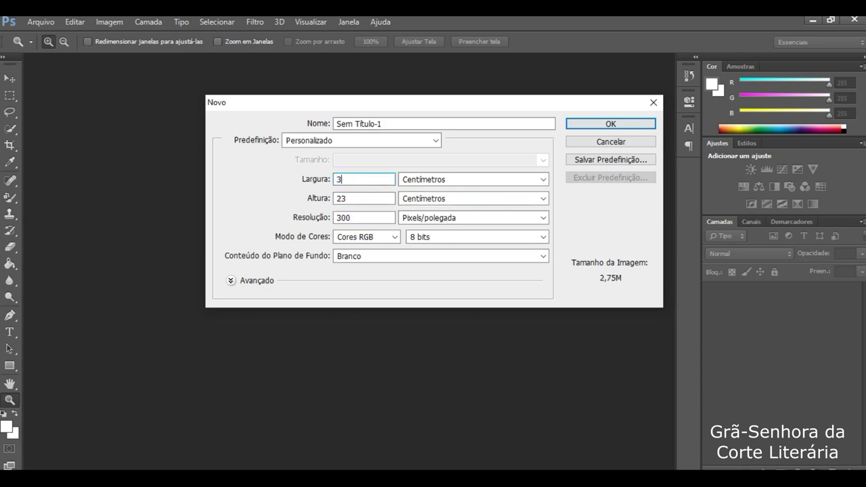
key("Return")
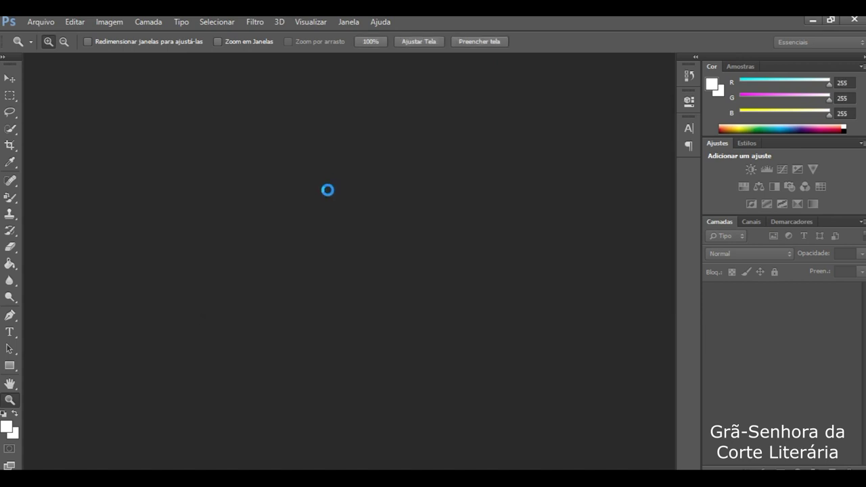
- Create a second blank document 8 cm wide by 23 cm high at 300 pixels/inch
left_click(42, 22)
left_click(62, 39)
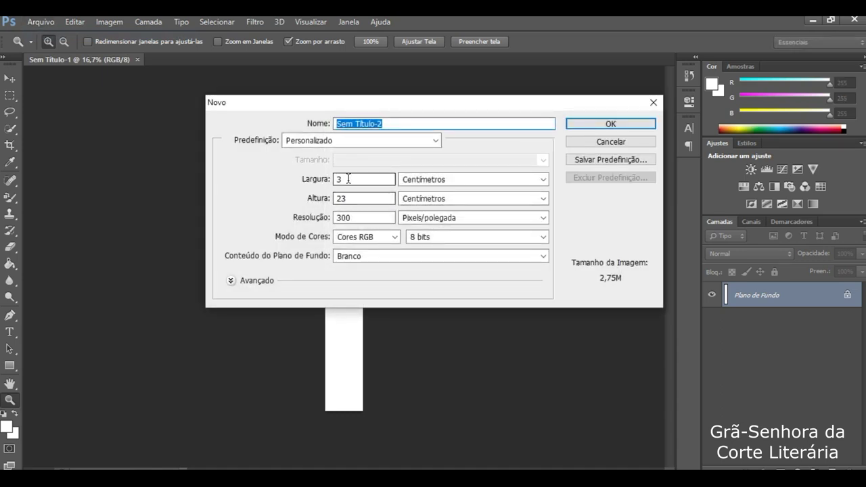
double_click(350, 180)
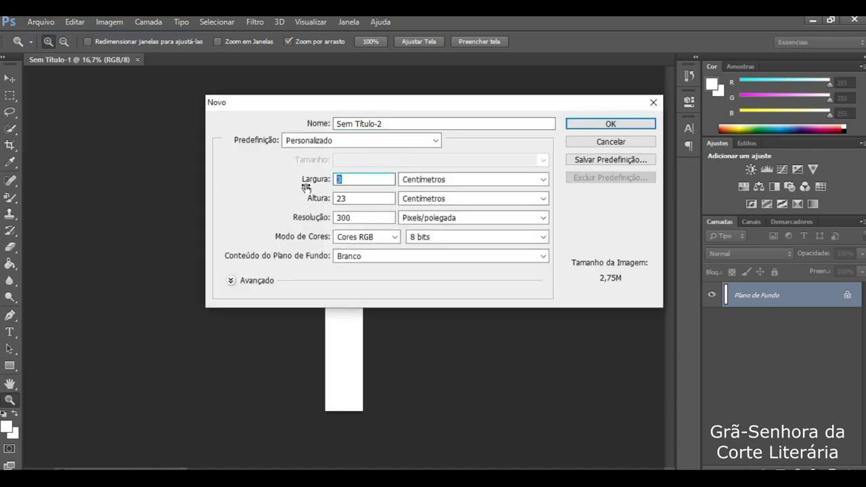
type("8")
key("Return")
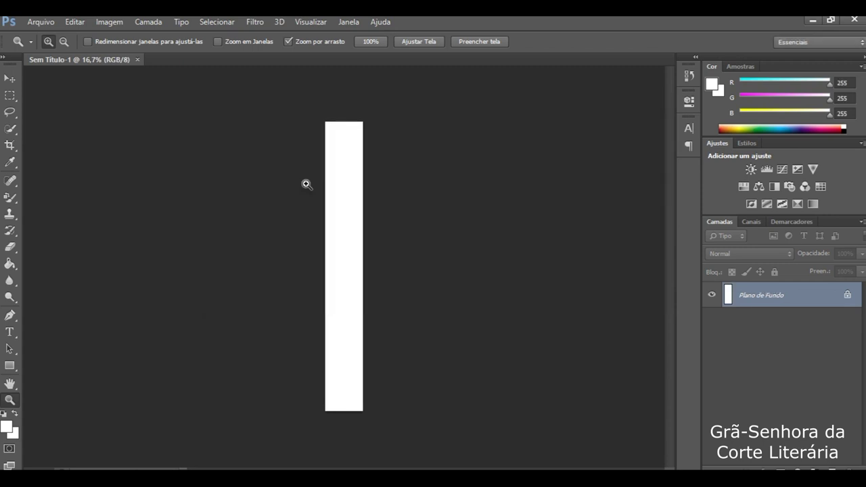
- Create a third blank document 52 cm wide by 23 cm high for the full cover
left_click(42, 22)
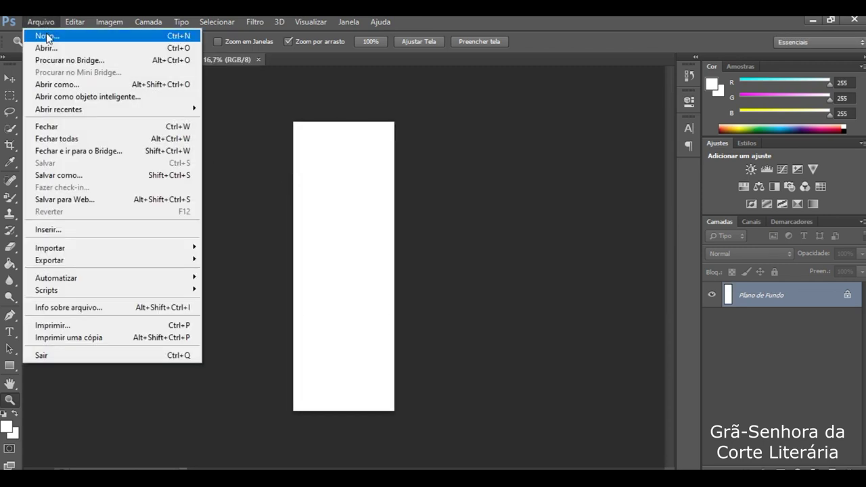
left_click(46, 38)
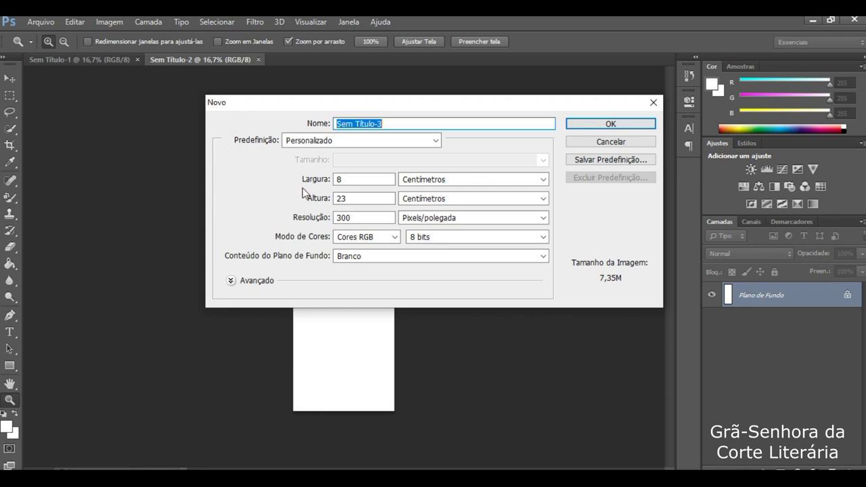
left_click(346, 178)
key("BackSpace")
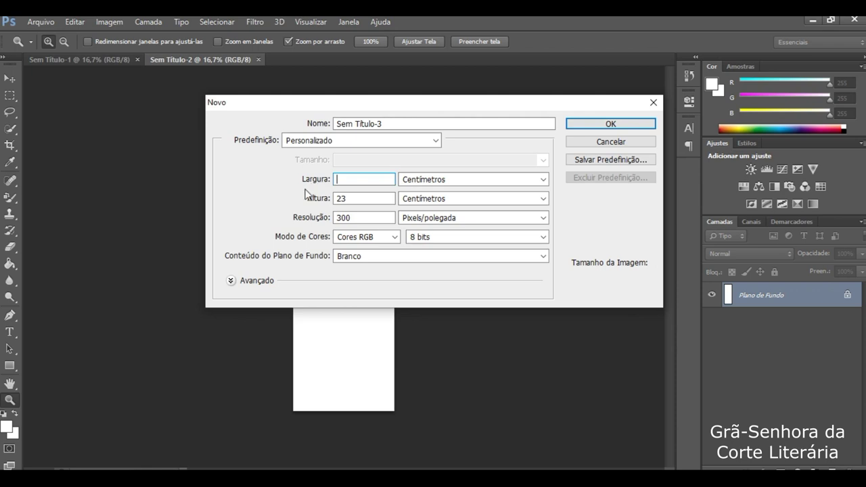
type("52")
key("Return")
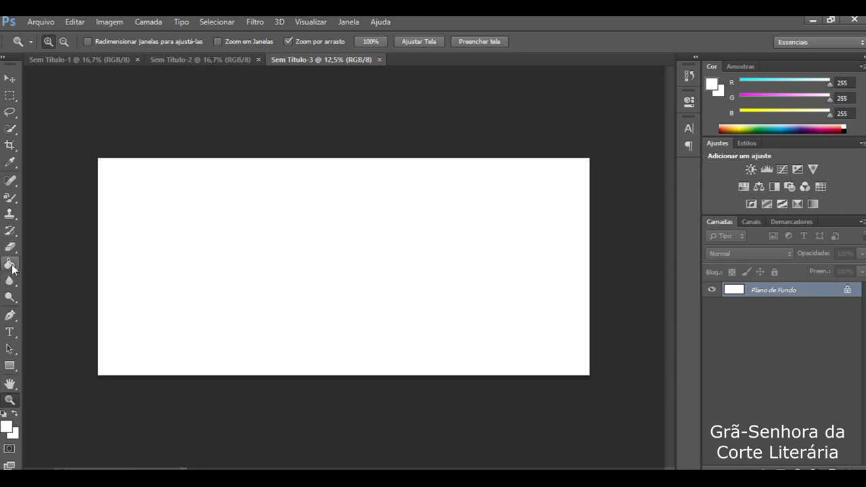
- Set the foreground colour to light pink f197f2 and fill the 52 cm wide document's background with it
left_click(10, 264)
left_click(716, 91)
left_click(498, 221)
left_click(478, 198)
left_click(564, 155)
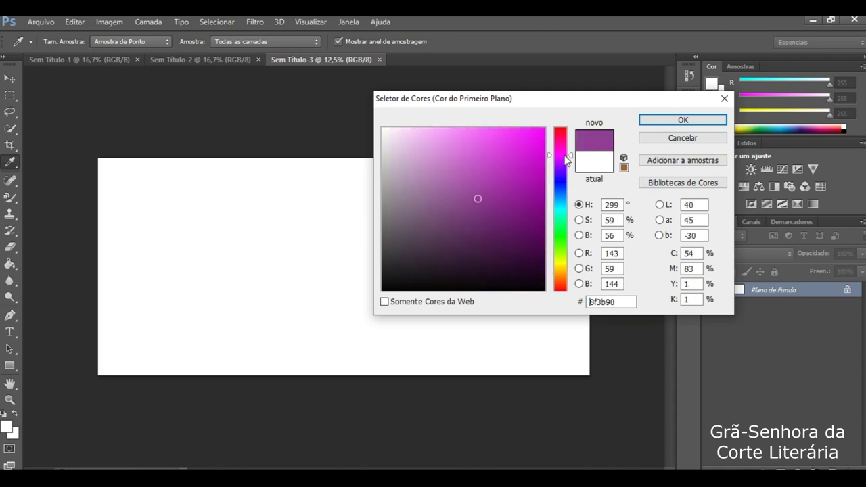
left_click(444, 136)
left_click(683, 120)
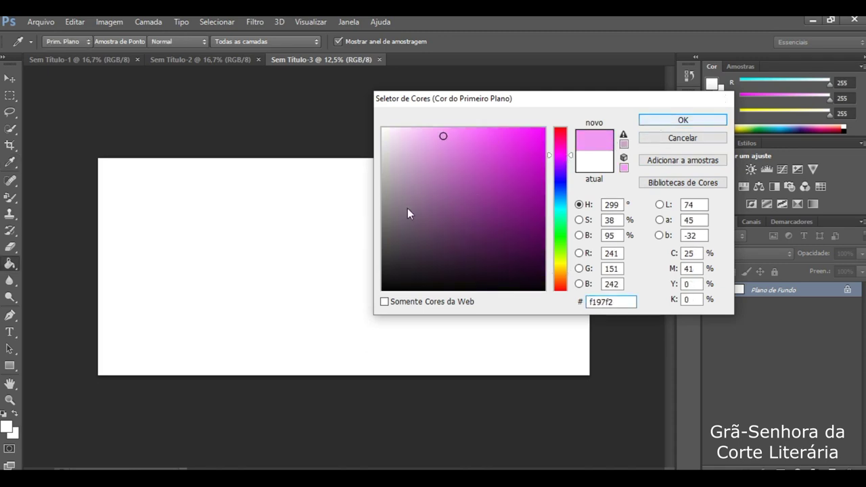
left_click(371, 228)
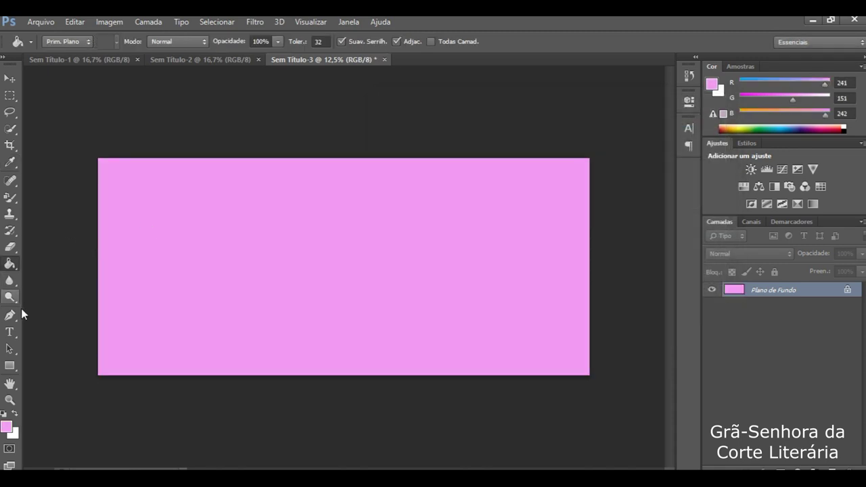
- Copy the 3 cm white strip into the pink cover document and place it near the centre as the spine
left_click(9, 78)
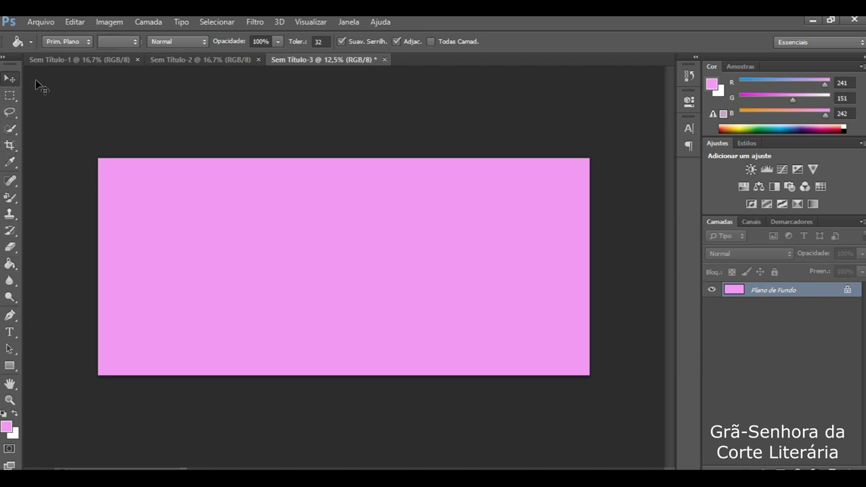
left_click(82, 59)
left_click_drag(294, 205, 341, 250)
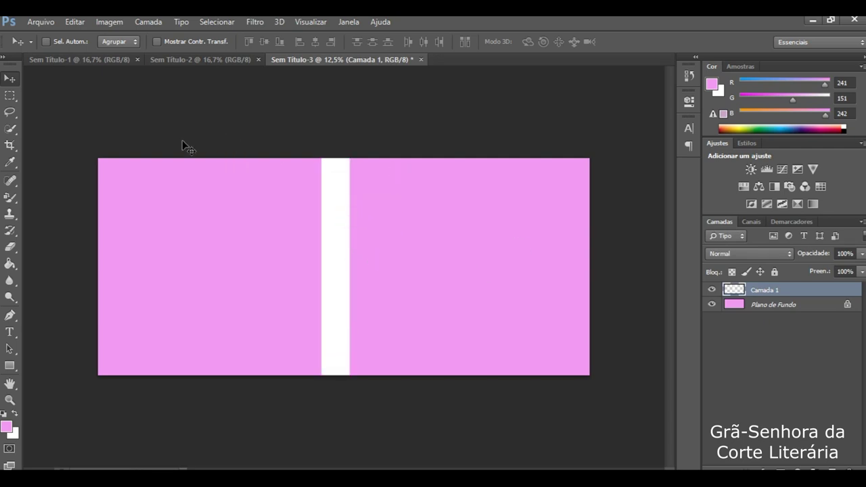
- Copy the 8 cm white strip into the pink cover document twice, aligning one with the right edge and one with the left edge as flaps
left_click(191, 58)
left_click_drag(326, 150, 576, 200)
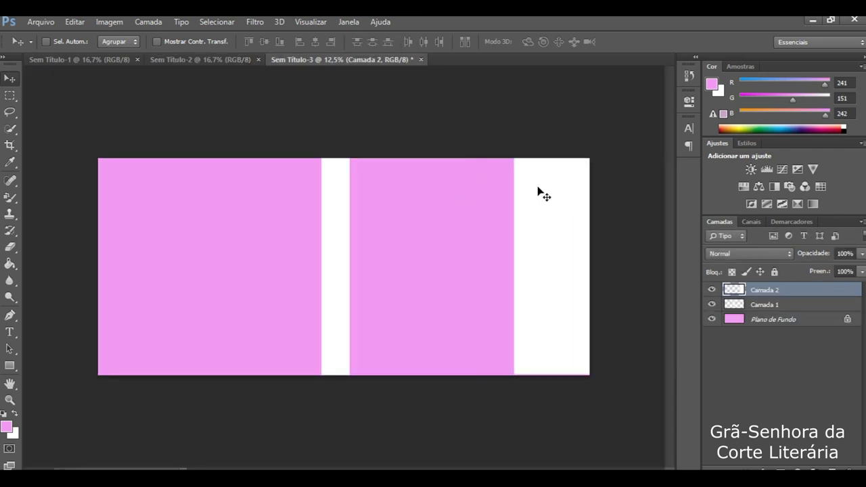
left_click(115, 60)
left_click(203, 60)
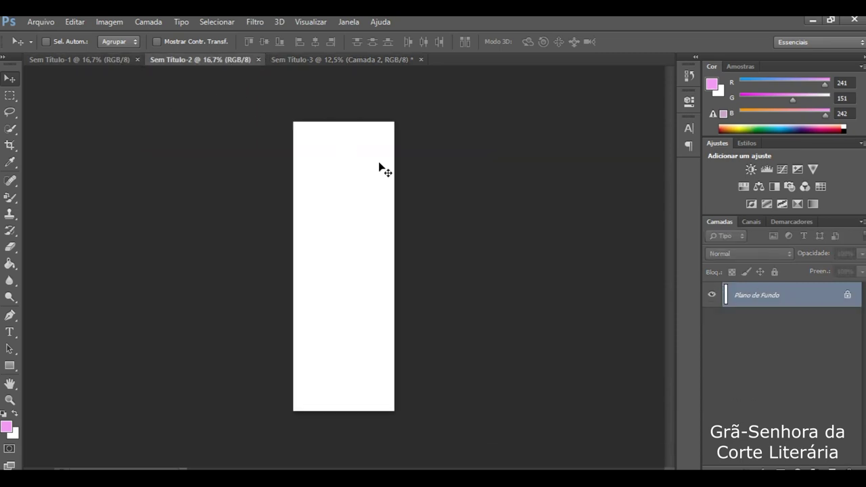
left_click(348, 61)
left_click_drag(155, 203, 155, 215)
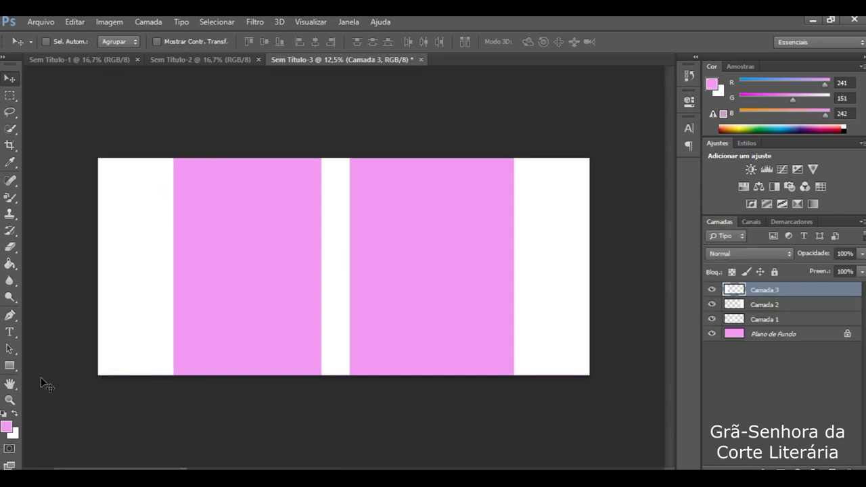
- Add the centred text "corte de espinhos e rosas" in white ITC Kabel Std on the pink panel right of the spine
left_click(10, 399)
left_click_drag(484, 244, 402, 216)
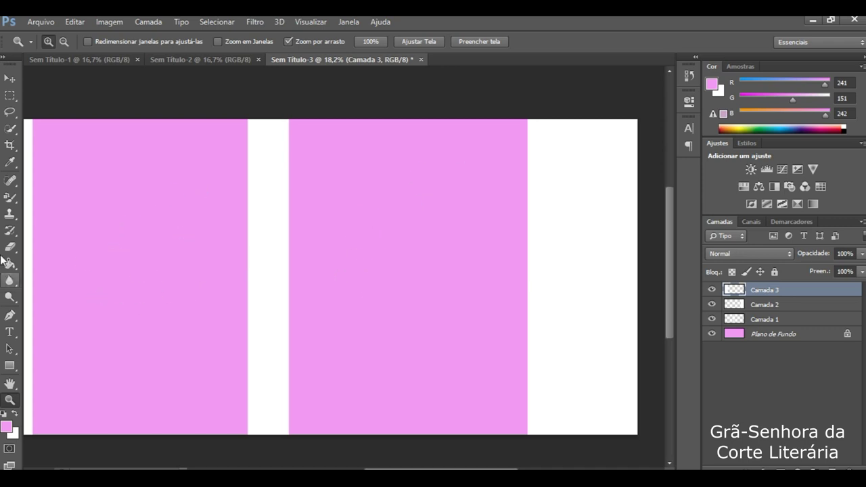
left_click(9, 332)
left_click(347, 189)
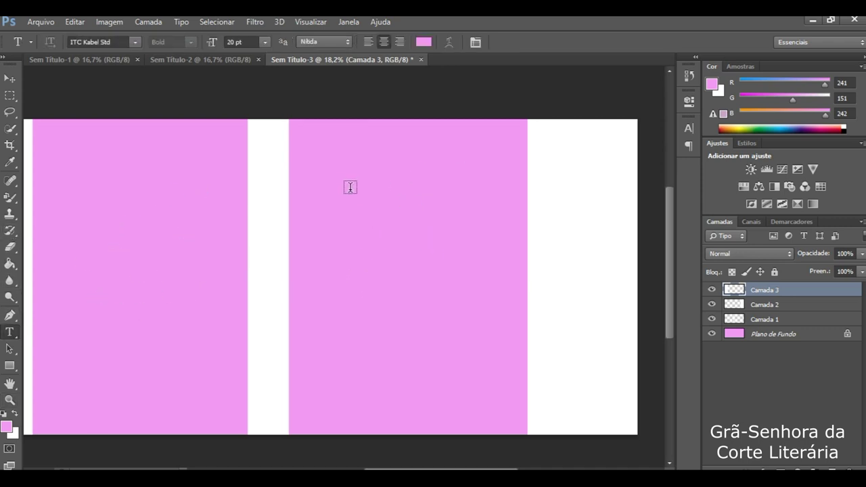
type("corte de espinhos e rosas")
key("ctrl+a")
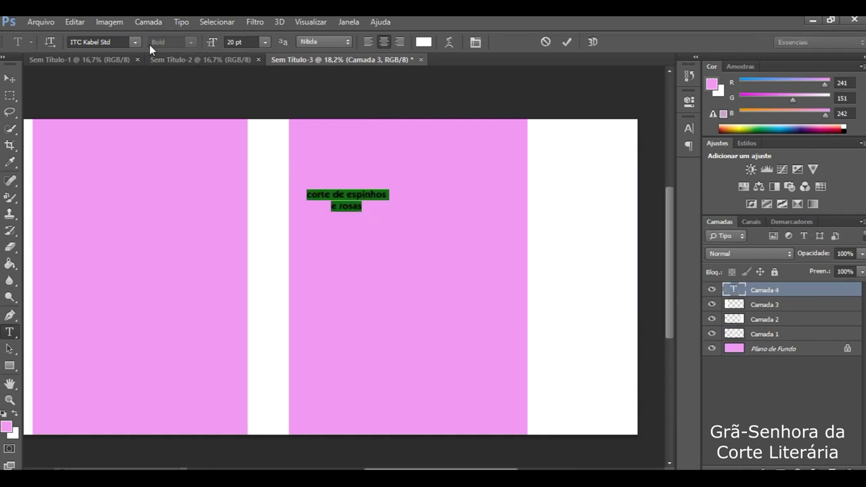
- Set the title text's font size to 36 pt and commit the text
left_click(264, 42)
left_click(259, 200)
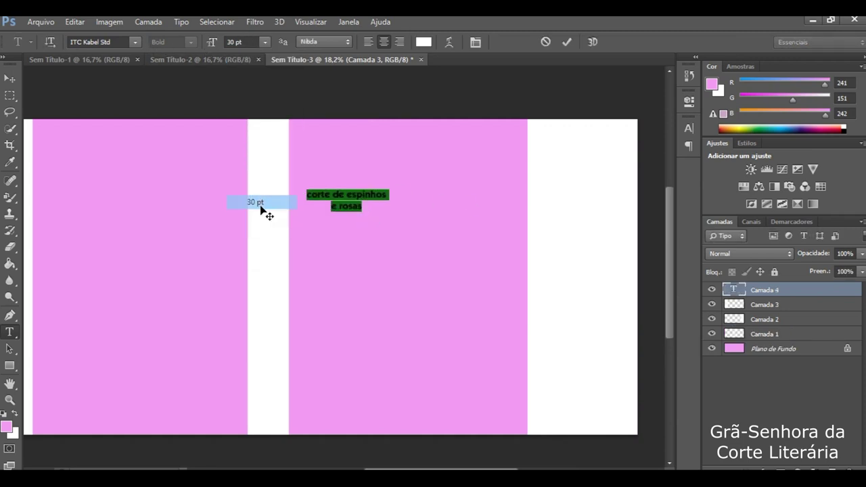
left_click(264, 42)
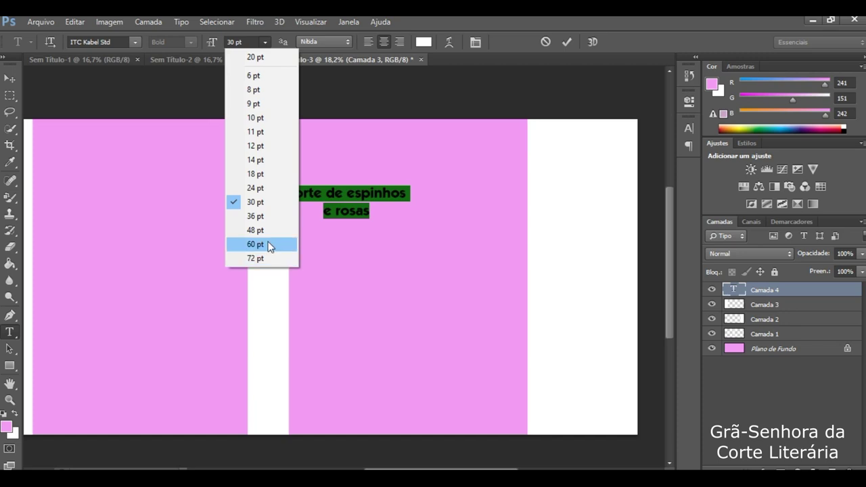
left_click(269, 246)
left_click(265, 42)
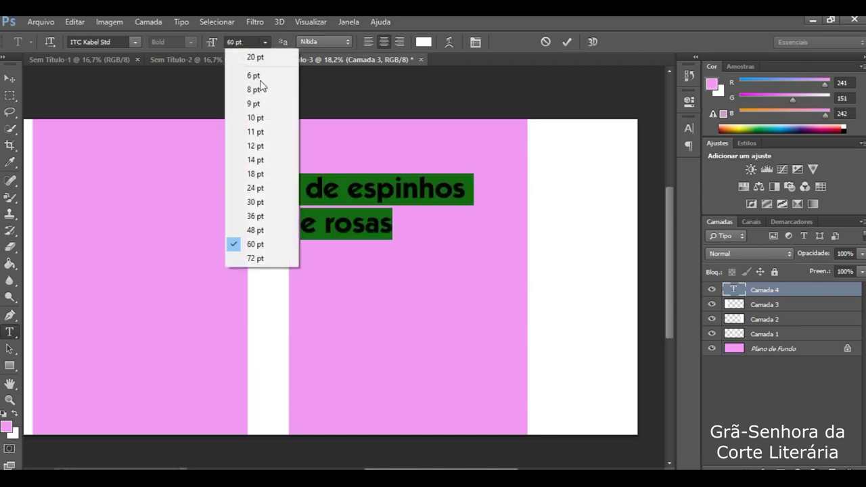
left_click(268, 214)
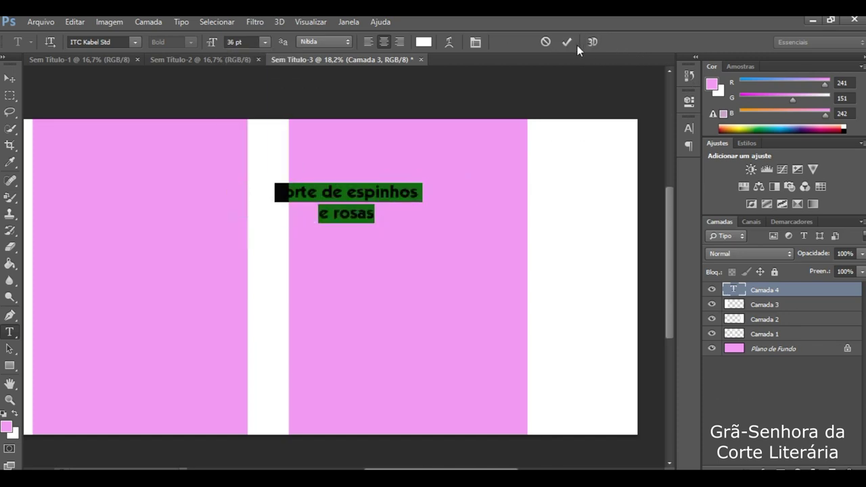
left_click(571, 44)
- Scale the title text to about 123% and centre it horizontally within the pink panel right of the spine
key("ctrl+t")
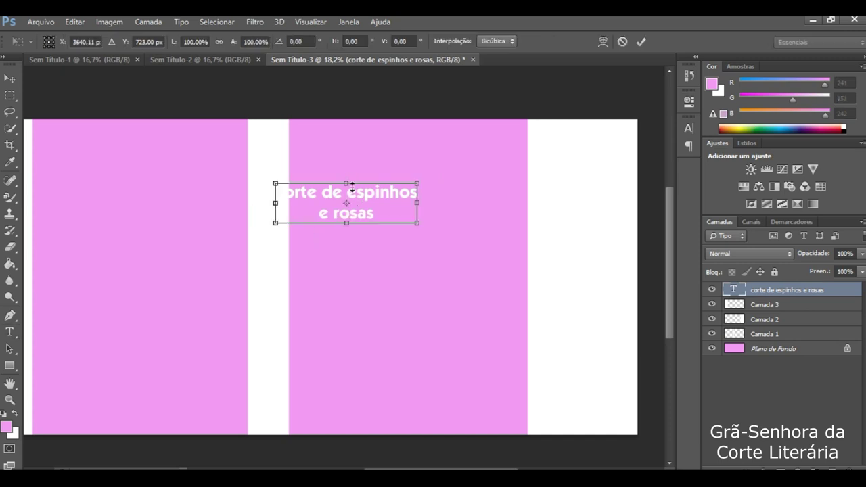
left_click_drag(377, 214, 501, 269)
left_click_drag(443, 244, 449, 227)
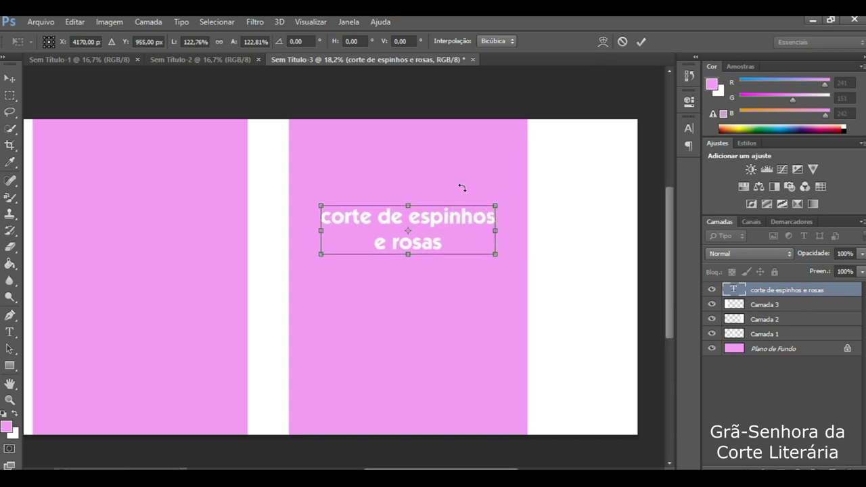
left_click(640, 43)
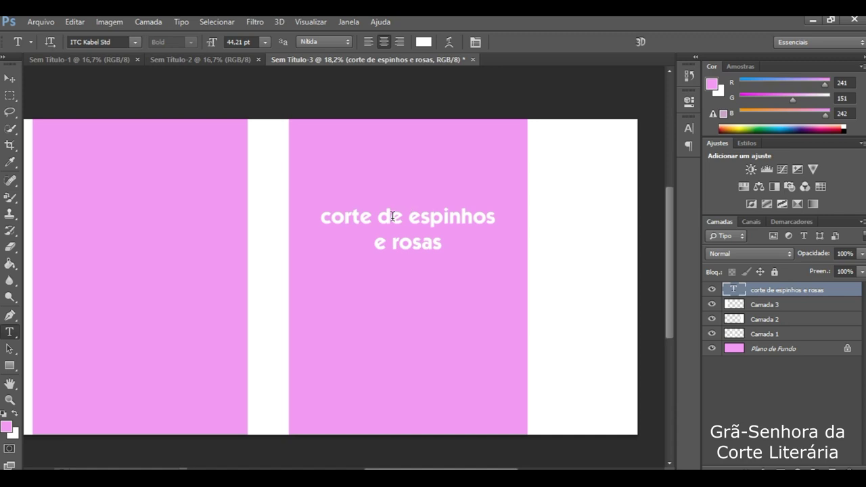
- Move the title text down about 5.9 cm into the lower half of its pink panel
key("ctrl+t")
left_click_drag(421, 242, 419, 318)
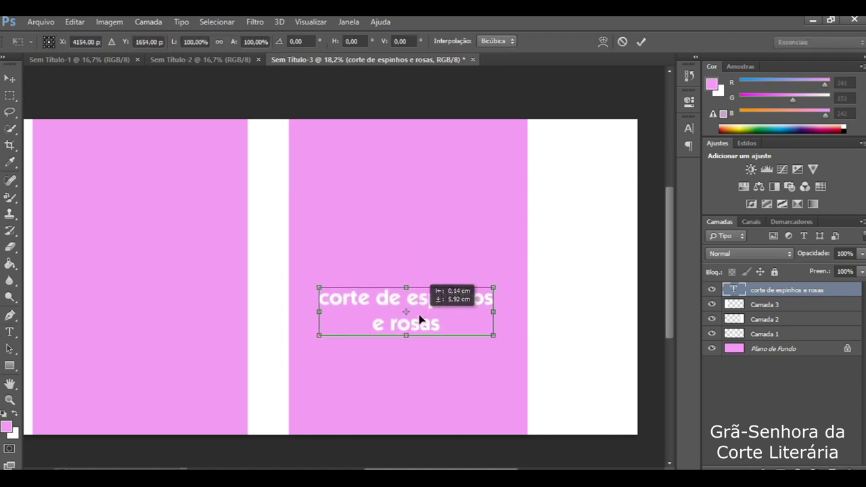
left_click(641, 41)
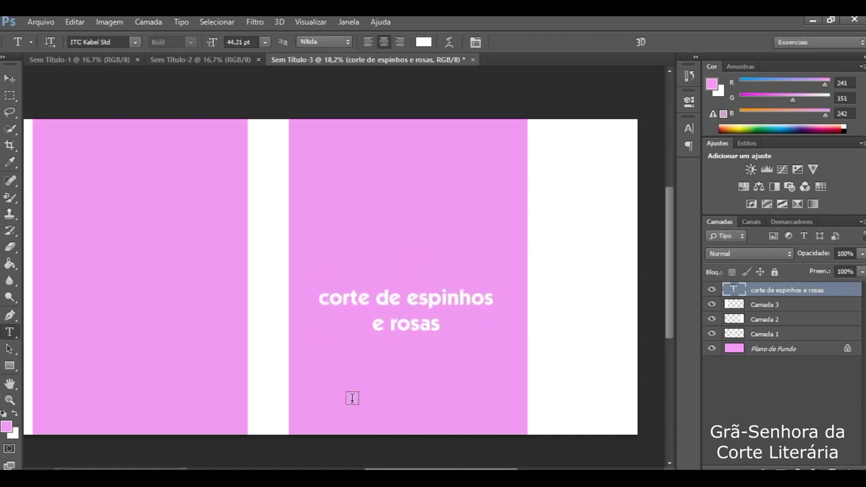
- Add the text "sarah j. maas" in white 36 pt ITC Kabel Std on the upper part of the front cover
left_click(414, 187)
type("sarah j. maas")
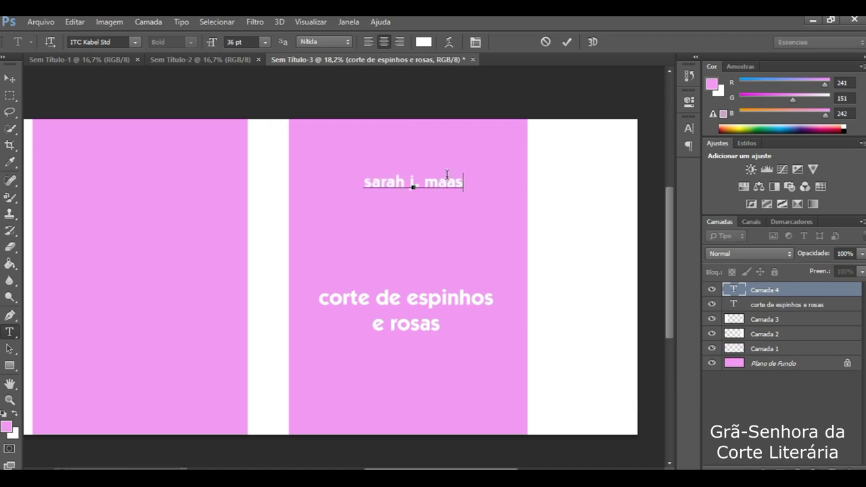
left_click(567, 42)
- Rotate the author text 90° clockwise, scale it to about 85% and place it in the lower half of the white spine
key("ctrl+t")
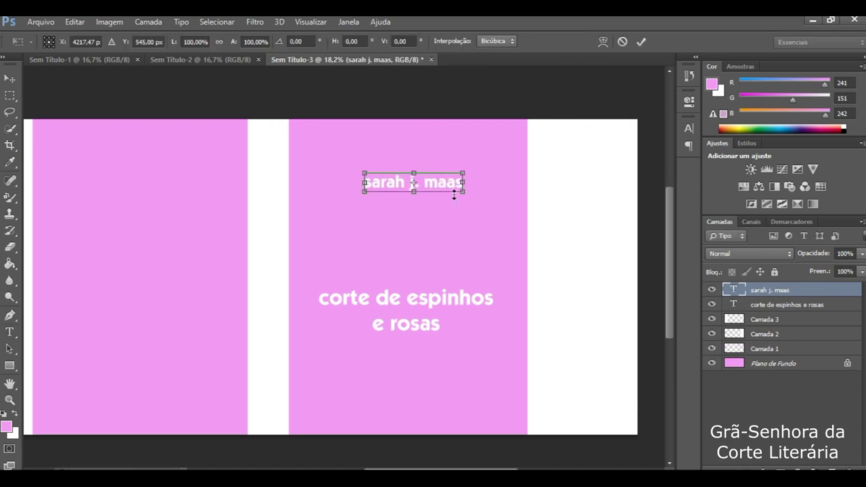
right_click(449, 186)
left_click(534, 344)
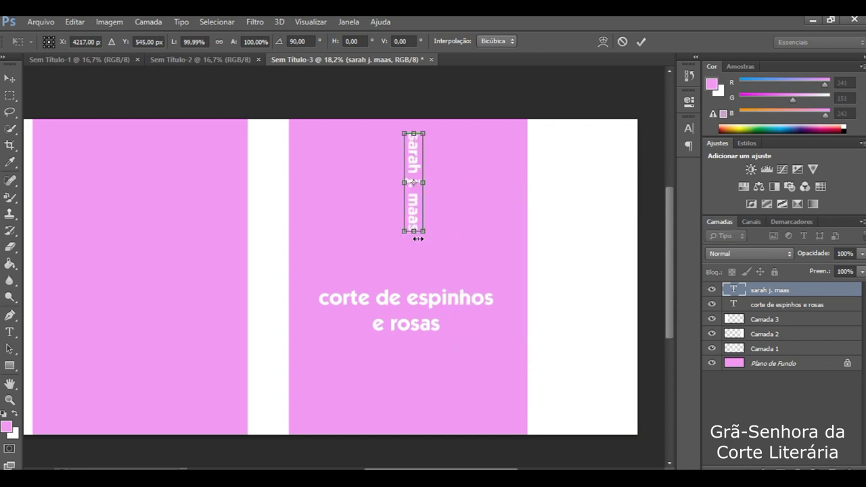
left_click_drag(423, 230, 274, 352)
left_click_drag(281, 299, 288, 281)
left_click_drag(264, 318, 267, 324)
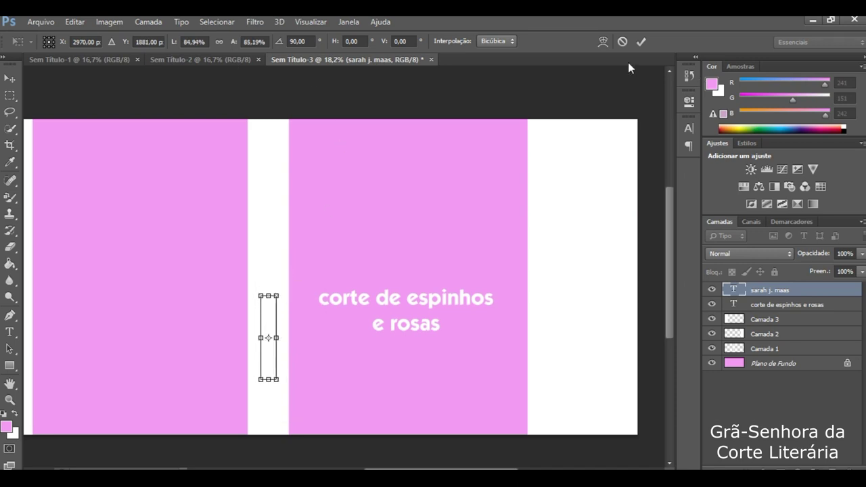
left_click(646, 42)
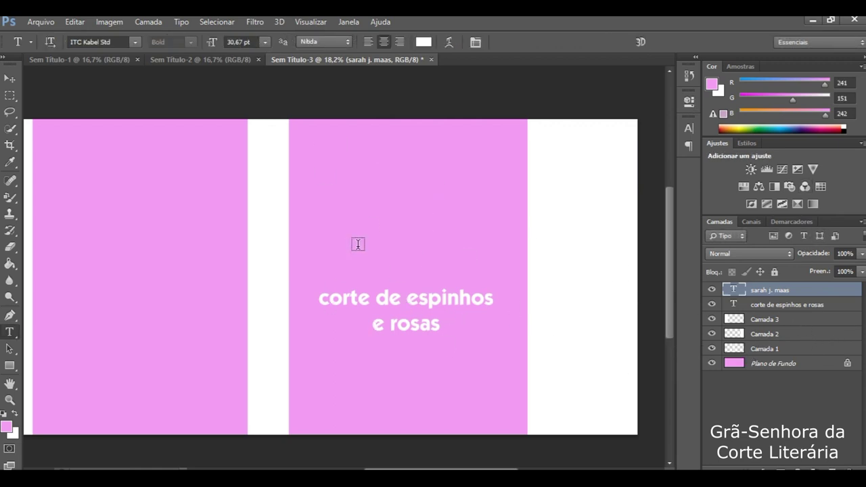
- Add the text "Estrelas bla bla bla rhysand é um gostoso" across the middle of the back cover, breaking the line before "é"
left_click(91, 274)
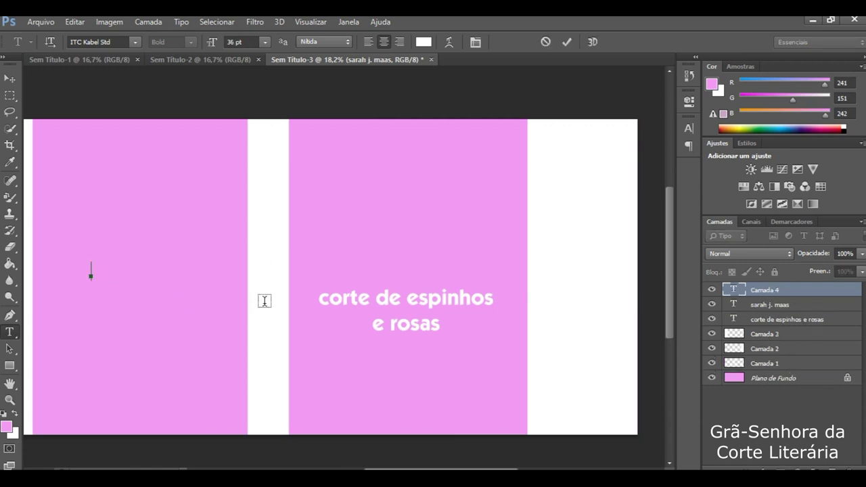
type("Estrelas")
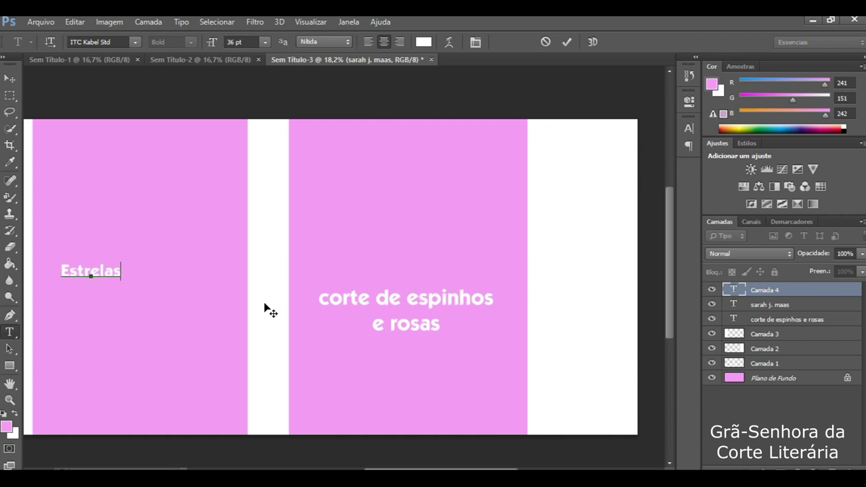
type(" bla bla bla rh")
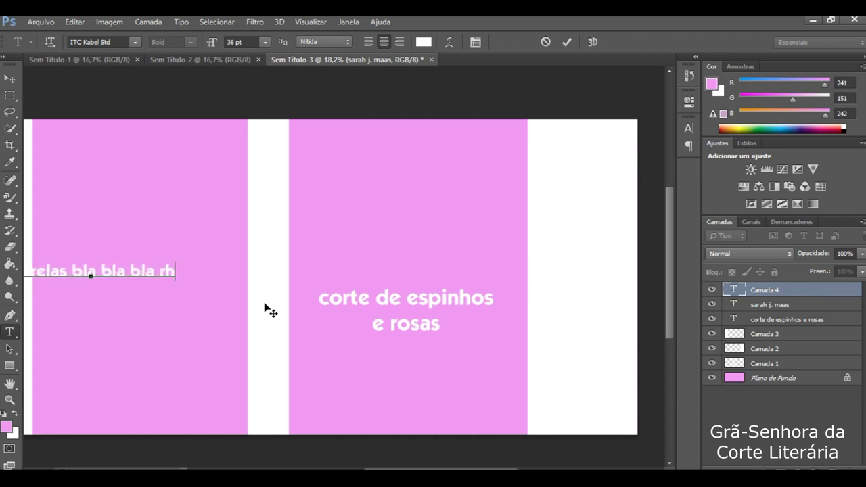
type("ysand é um gostoso")
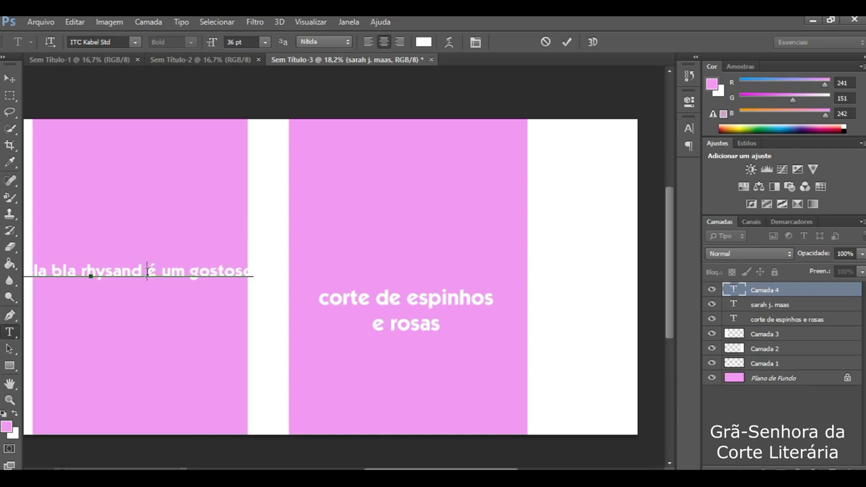
key("Delete")
key("Delete")
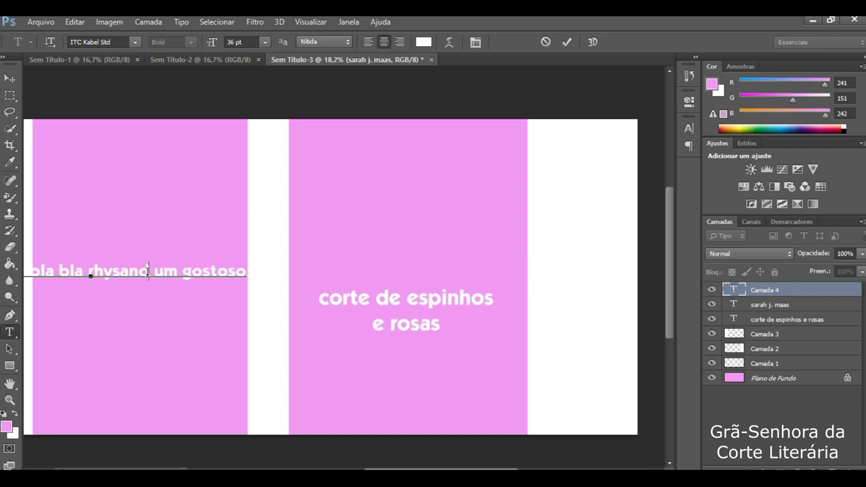
key("Return")
type("é")
left_click_drag(148, 347, 189, 352)
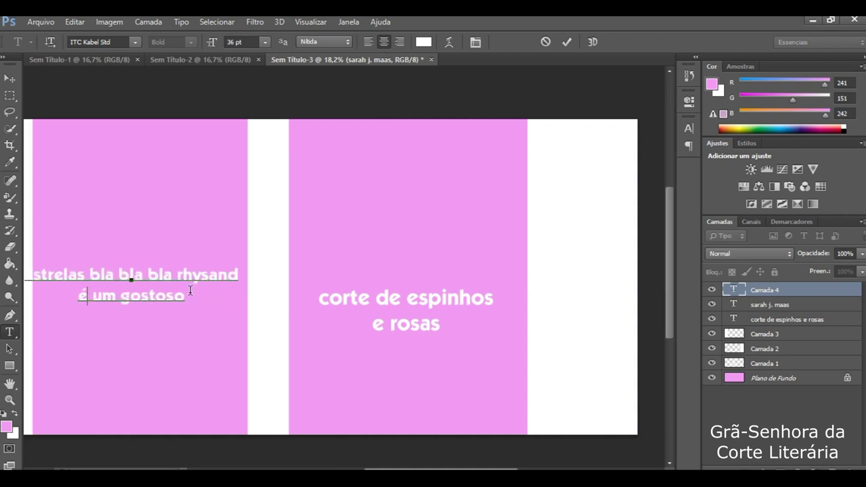
- Set the back cover text to 24 pt, enclose it in quotation marks, centre it within the pink panel and commit it
key("ctrl+a")
scroll(31, 225, "left", 1)
left_click(266, 42)
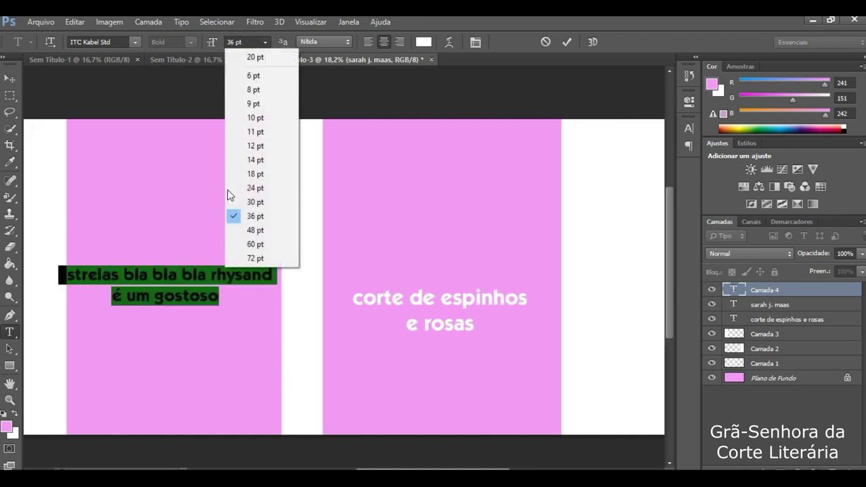
left_click(251, 186)
left_click(186, 277)
left_click_drag(194, 325, 209, 312)
type("\"\"")
left_click(572, 44)
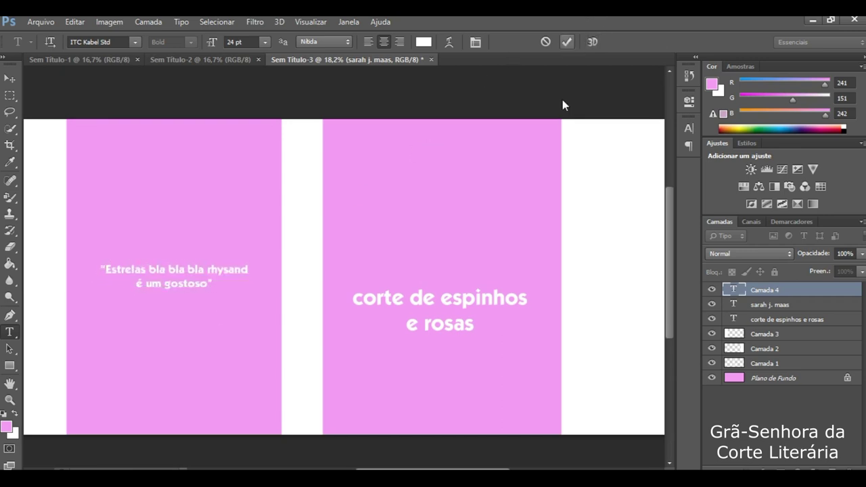
- Draw vertical 1 px pink lines with the Line tool along both edges of the back cover and the outer edge of the front cover
left_click(776, 350)
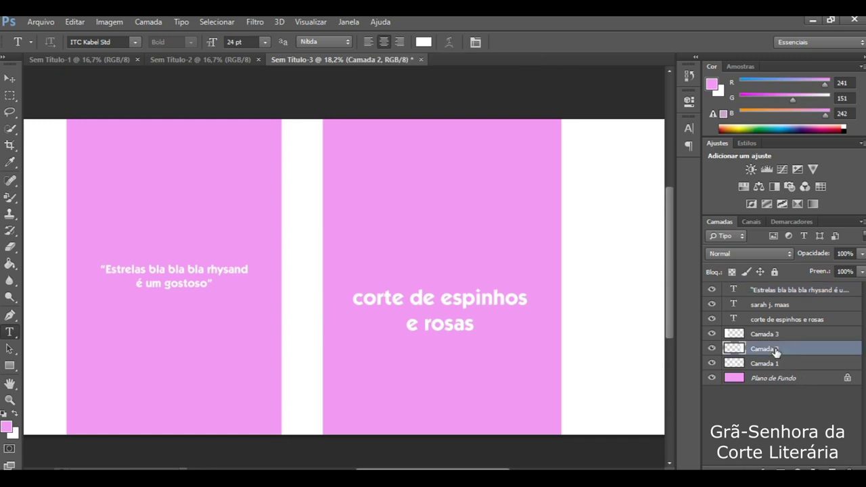
left_click(9, 366)
left_click(75, 412)
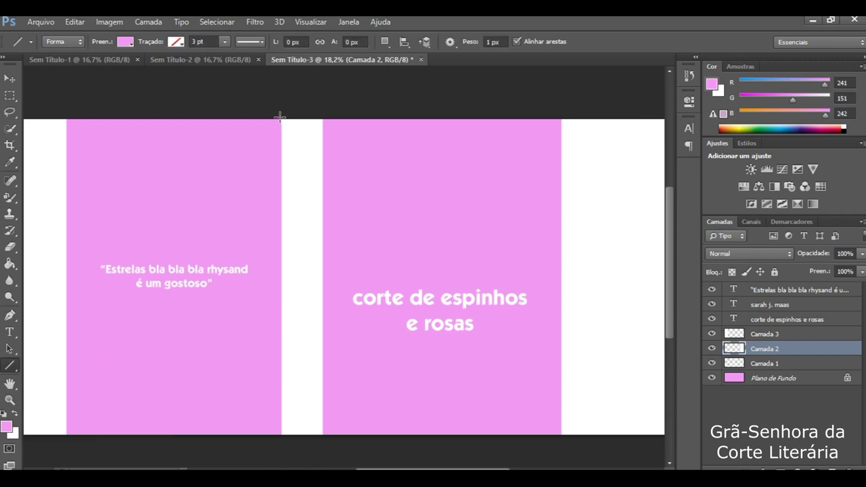
left_click(123, 41)
left_click(124, 41)
left_click_drag(276, 114, 276, 466)
key("ctrl+z")
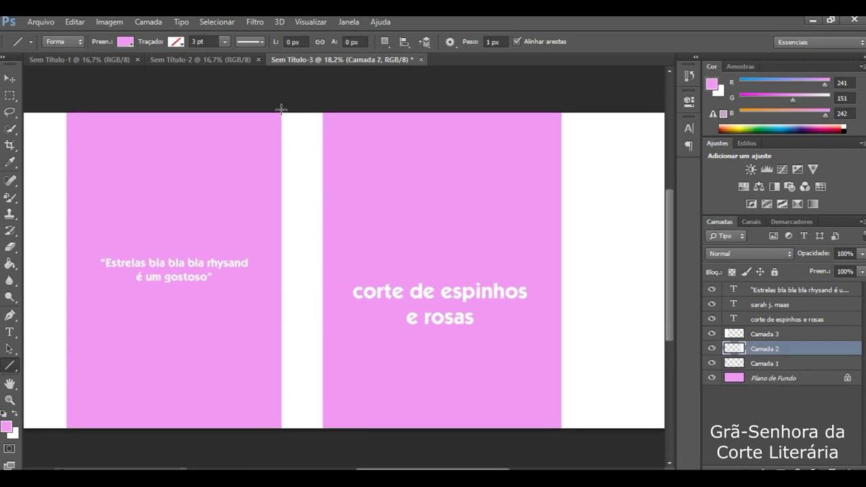
left_click_drag(281, 108, 318, 449)
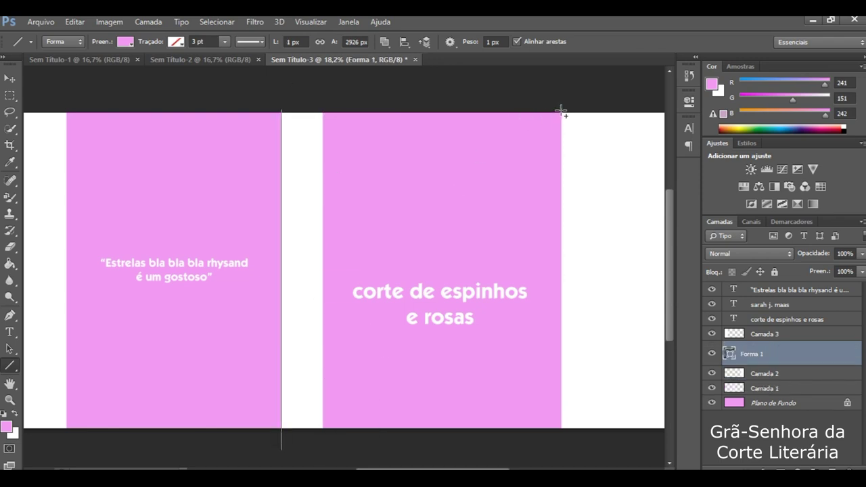
mouse_move(562, 110)
left_mouse_down()
mouse_move(580, 294)
mouse_move(560, 435)
left_mouse_up()
mouse_move(66, 110)
left_mouse_down()
mouse_move(85, 187)
mouse_move(102, 431)
mouse_move(81, 431)
left_mouse_up()
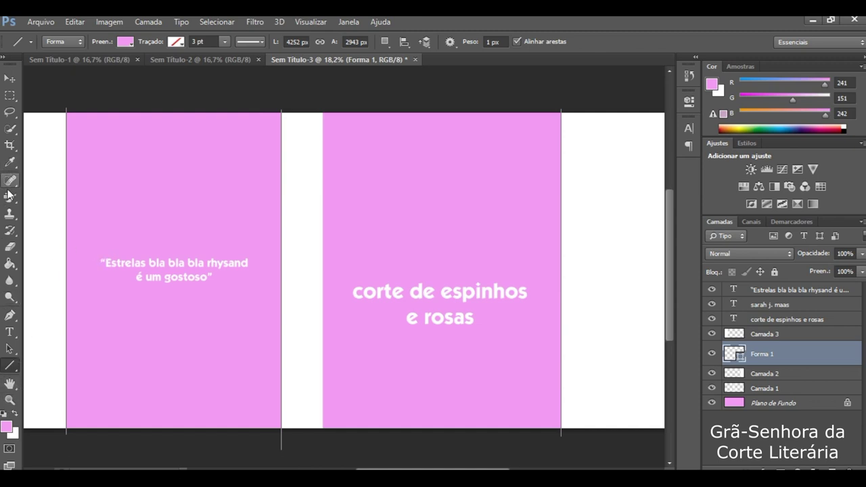
- Delete the white flap and spine layers Camada 3, Camada 2 and Camada 1
left_click(10, 78)
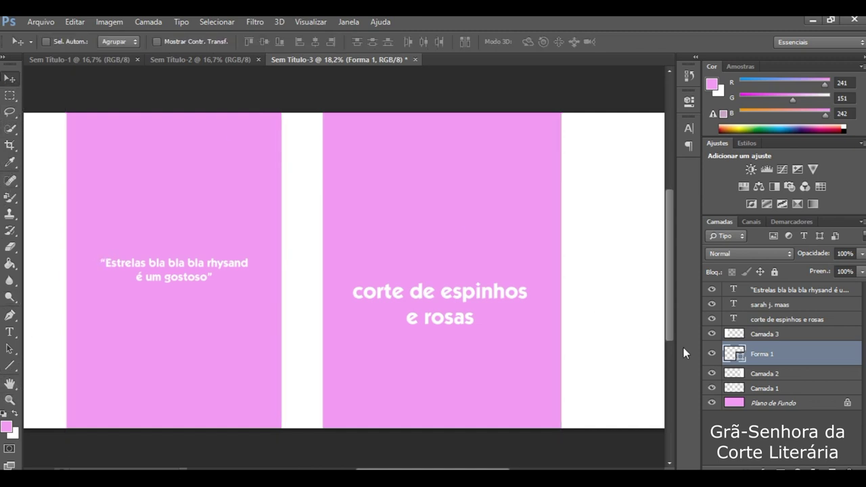
left_click(773, 333)
key("Delete")
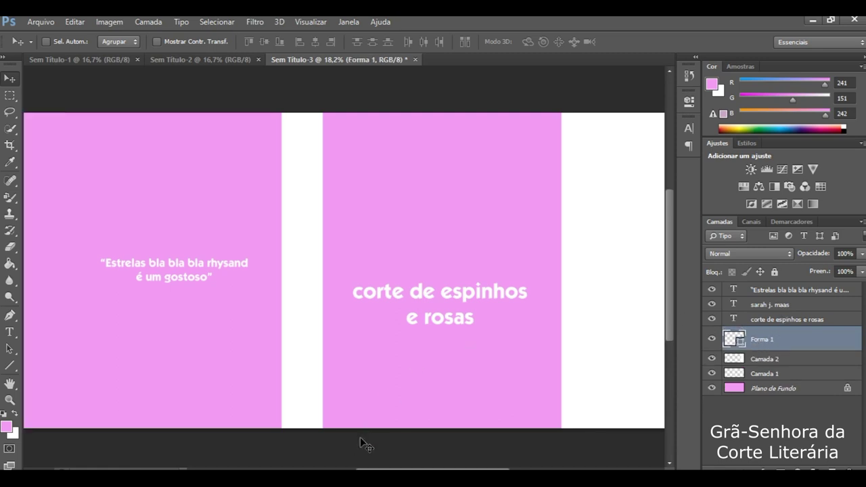
scroll(169, 202, "left", 3)
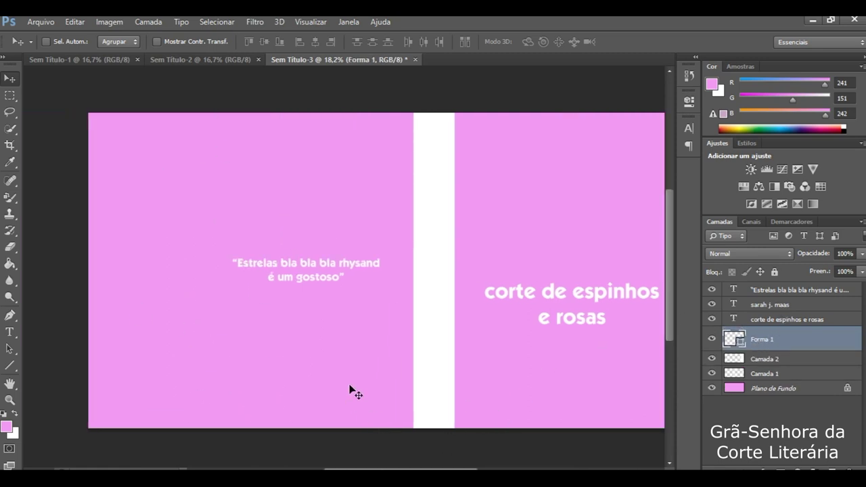
left_click(771, 359)
key("Delete")
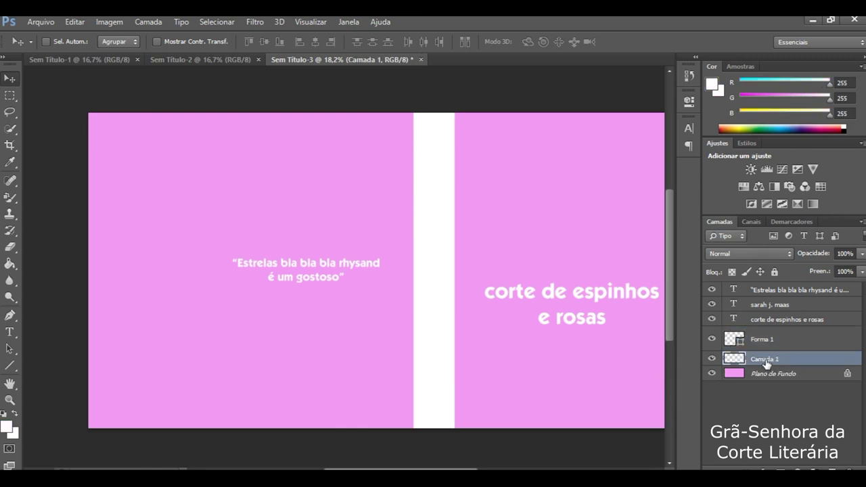
key("Delete")
scroll(377, 271, "right", 3)
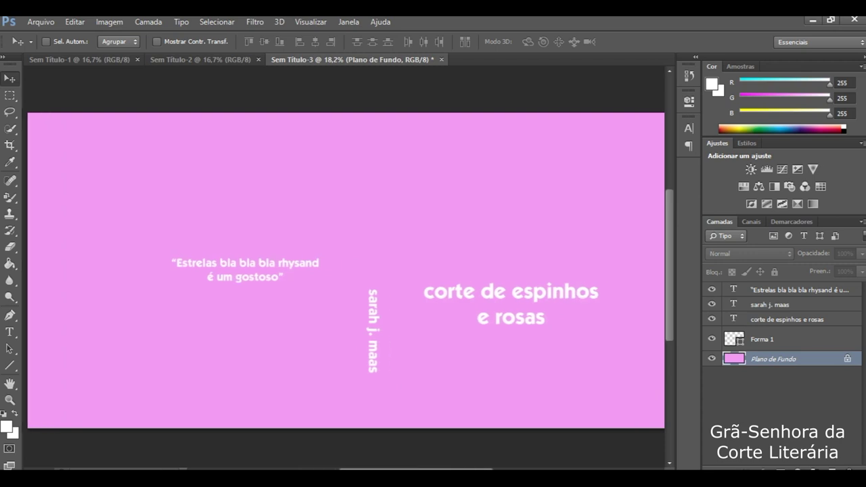
- Draw a full-height vertical 1 px line just left of the author text, marking the spine's left edge
key("u")
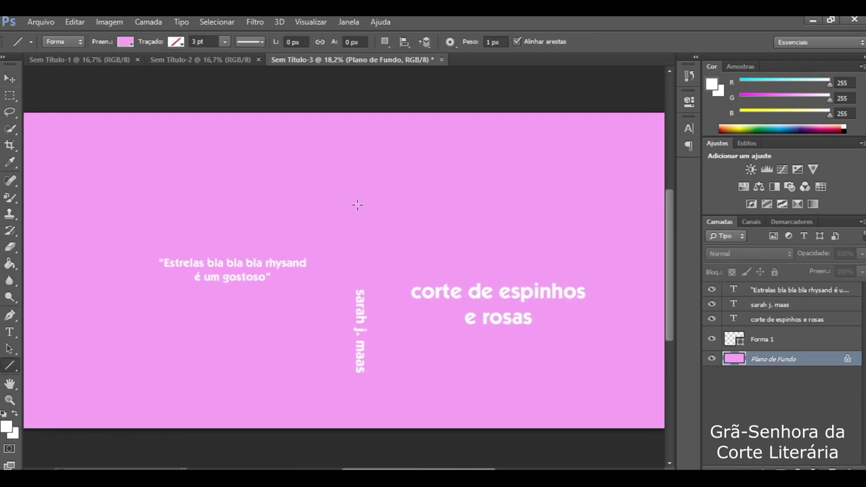
left_click_drag(338, 111, 340, 439)
- Create a new white RGB document 100 cm wide and 50 cm high at 300 pixels per inch
left_click(35, 23)
left_click(47, 34)
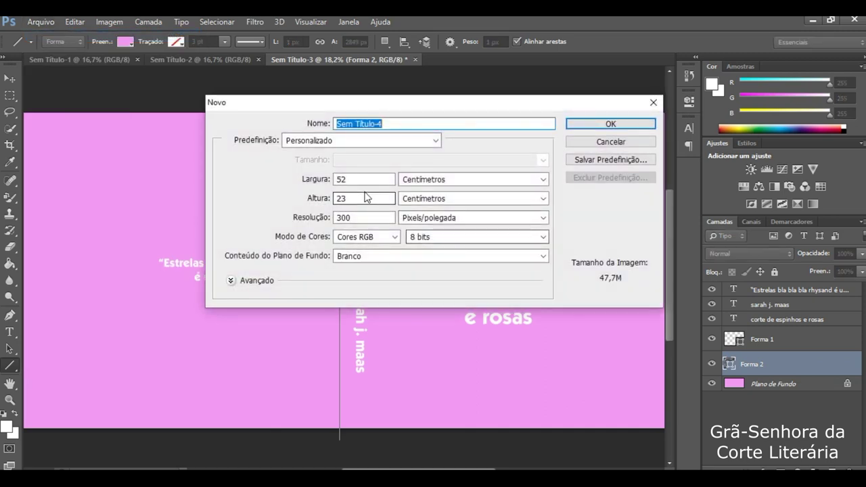
double_click(359, 180)
type("100")
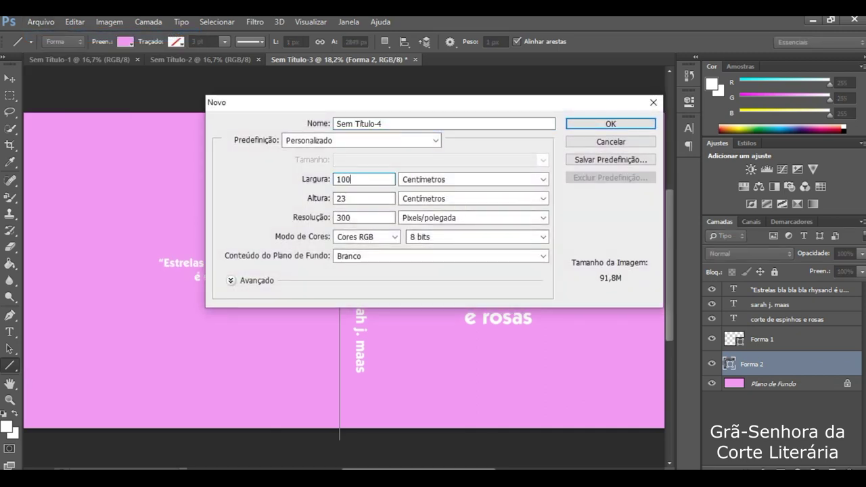
key("Tab")
key("Tab")
type("50")
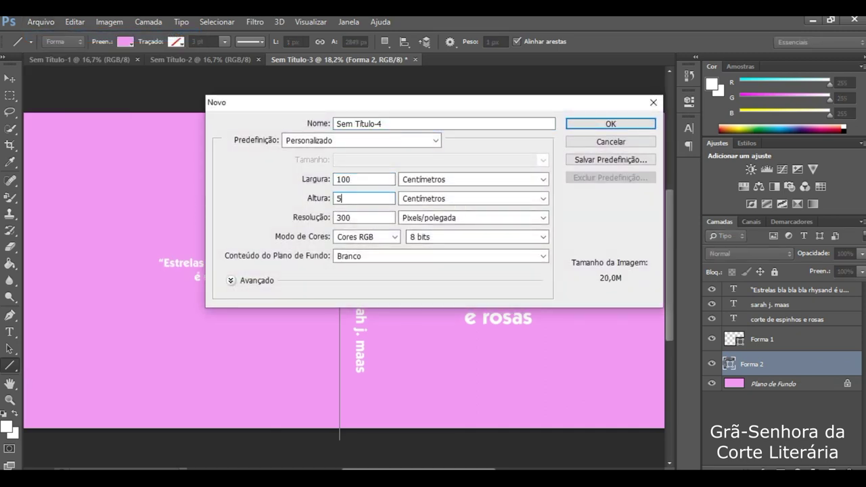
left_click(611, 127)
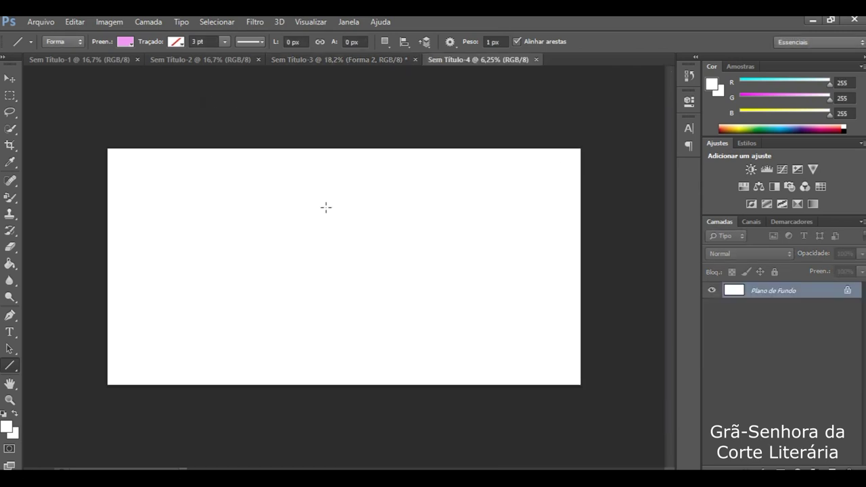
- Return to the jacket document Sem Título-3 and link all its layers, from the quote text down to Plano de Fundo
left_click(211, 60)
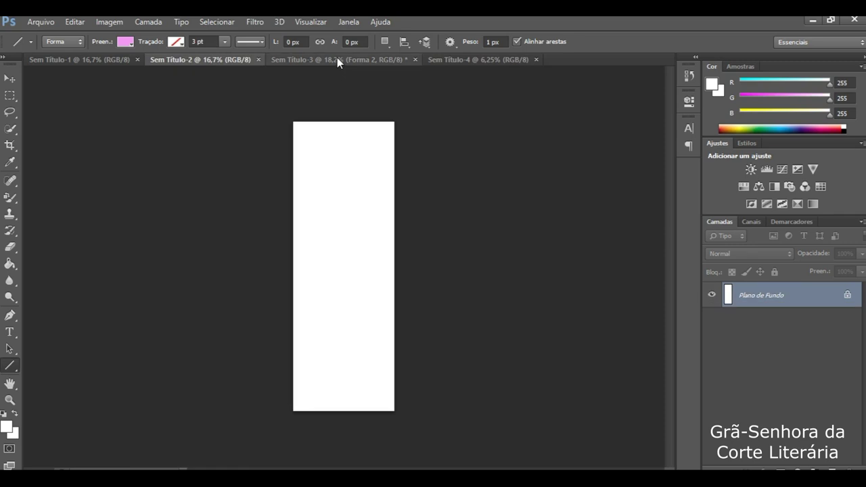
left_click(337, 60)
left_click(785, 384, "shift")
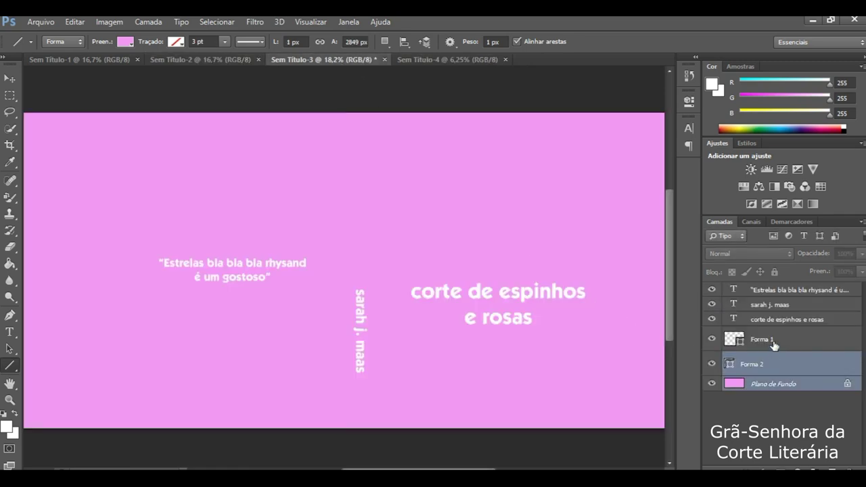
left_click(775, 335, "shift")
left_click(778, 324, "shift")
left_click(785, 306, "shift")
left_click(791, 291, "shift")
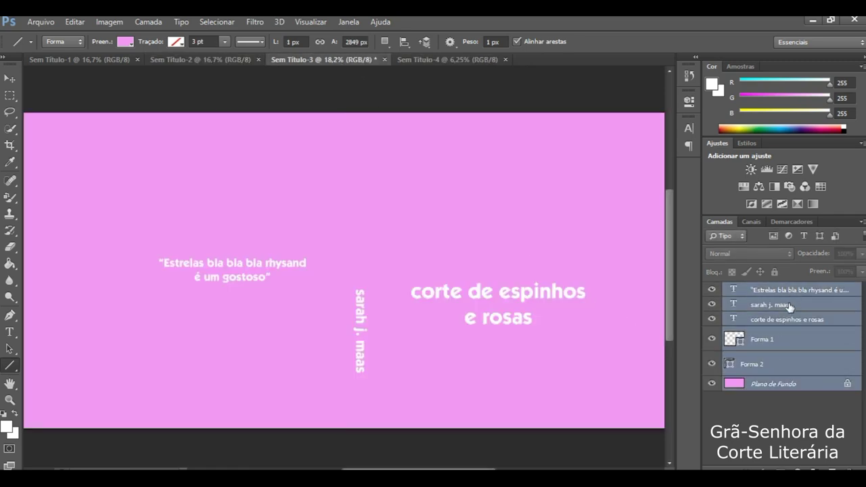
right_click(789, 303)
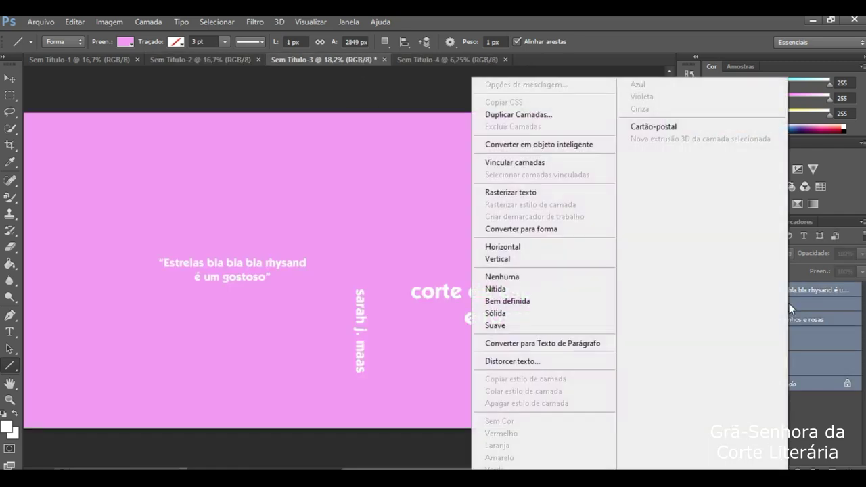
left_click(544, 163)
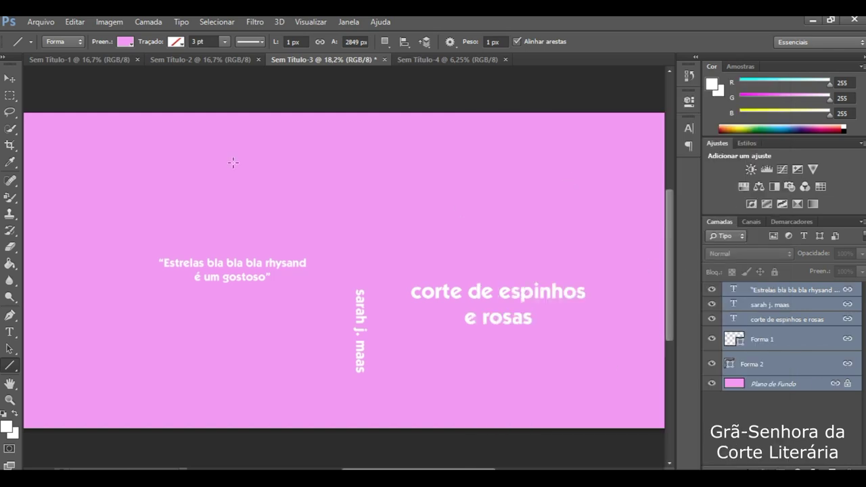
- Copy the linked jacket layers into Sem Título-4 with the Move tool and place them in the canvas's upper-left corner
left_click(7, 79)
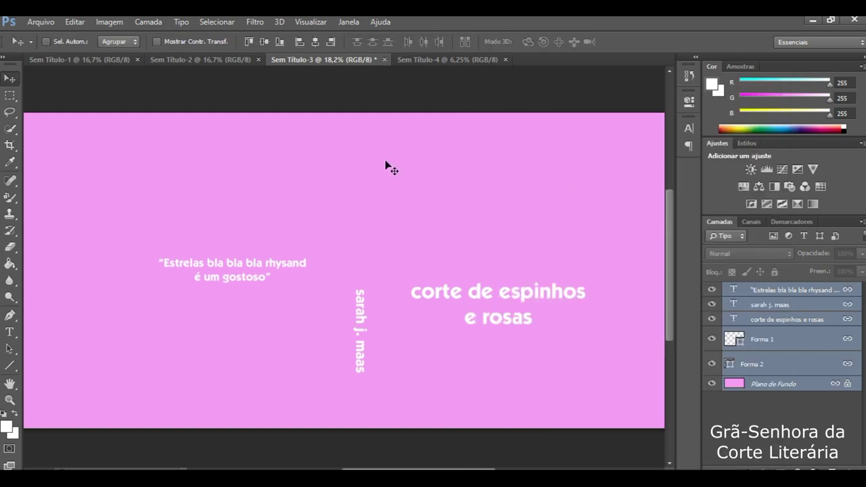
scroll(382, 160, "up", 1)
left_click_drag(414, 64, 268, 192)
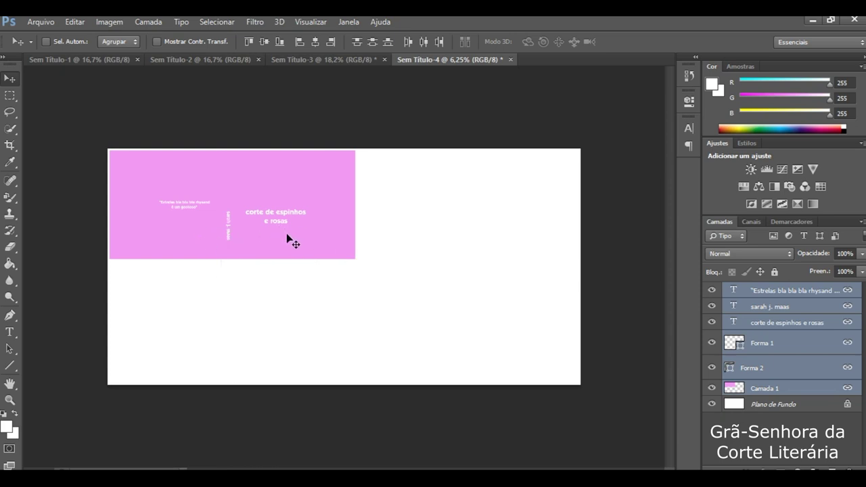
- Outline the whole Sem Título-4 canvas with the Rectangular Marquee tool and clear the selection
left_click(10, 399)
left_click_drag(163, 193, 119, 174)
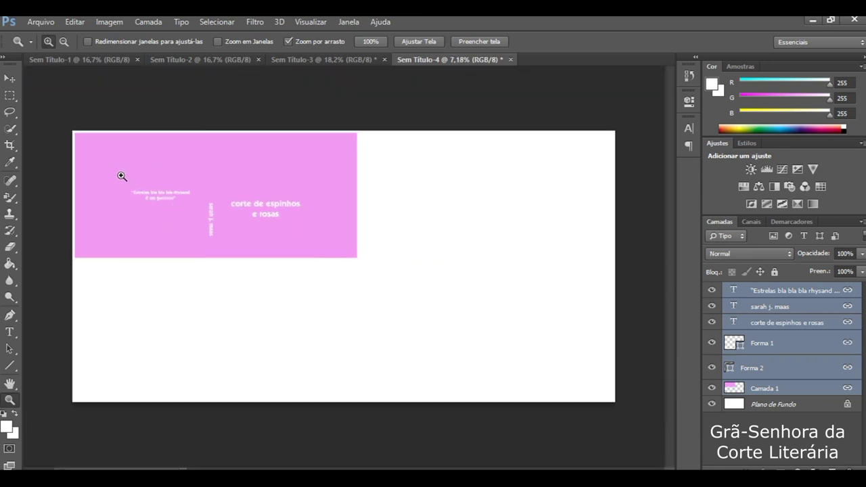
left_click(10, 95)
left_click_drag(73, 131, 623, 405)
left_click(629, 285)
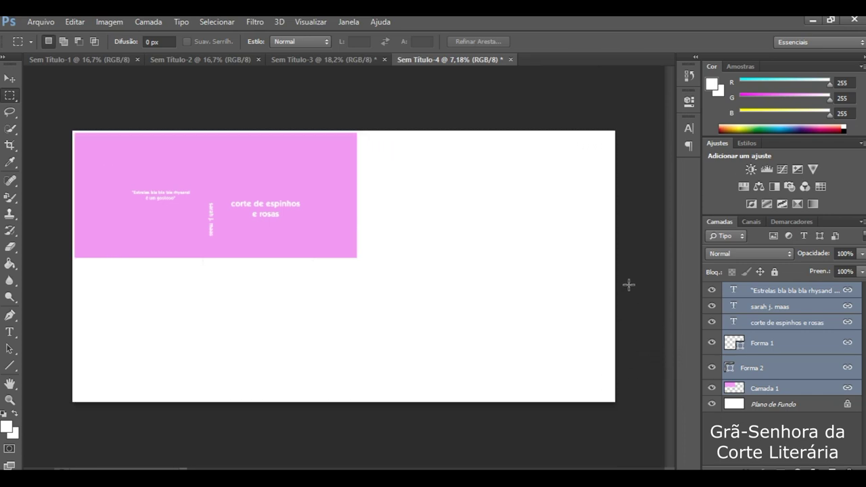
- Examine the copied jacket in Sem Título-4 up close, checking its outer edges, spine area and the fold-line ends below the pink background
left_click(192, 59)
left_click(430, 60)
left_click(10, 400)
left_click_drag(88, 248, 143, 269)
scroll(143, 270, "up", 2)
scroll(142, 269, "up", 2)
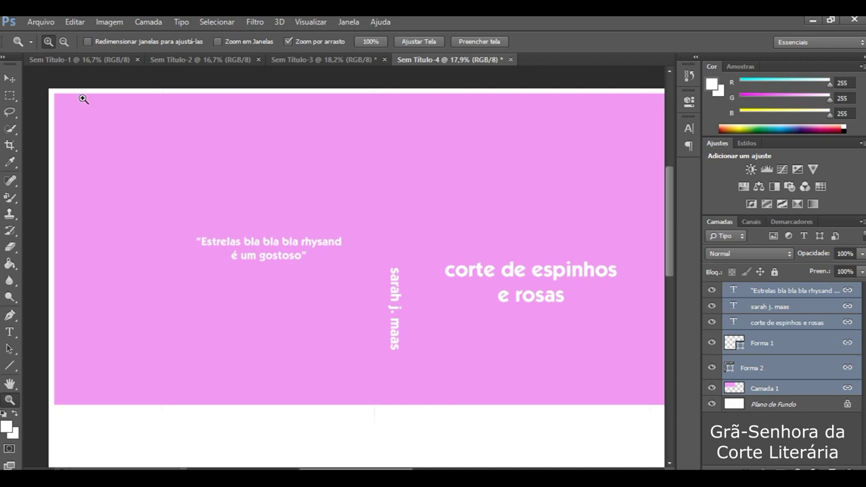
left_click_drag(448, 115, 433, 116)
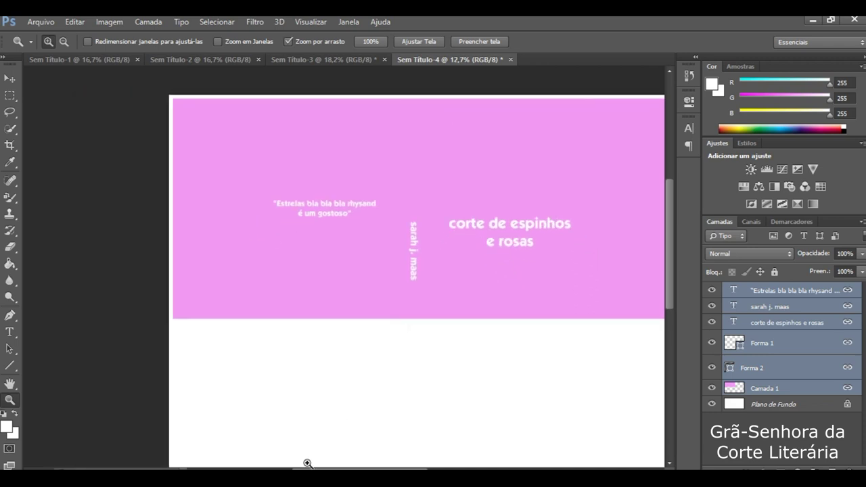
scroll(327, 452, "right", 2)
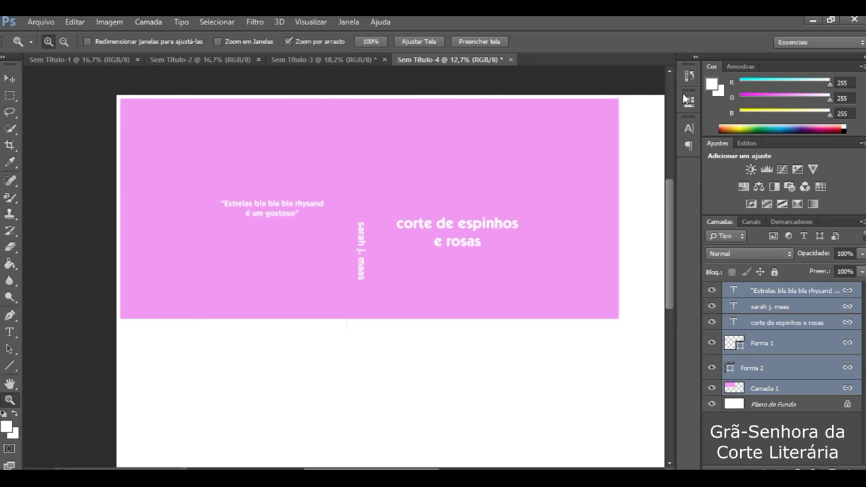
left_click(402, 139)
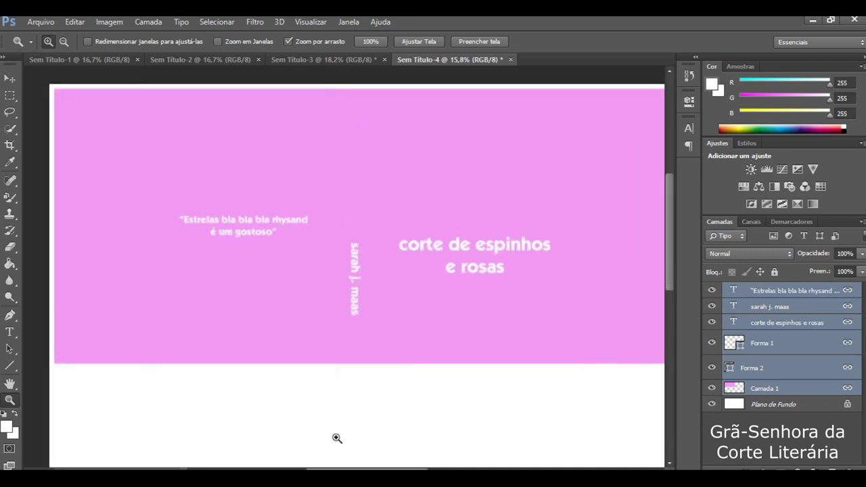
scroll(345, 271, "right", 2)
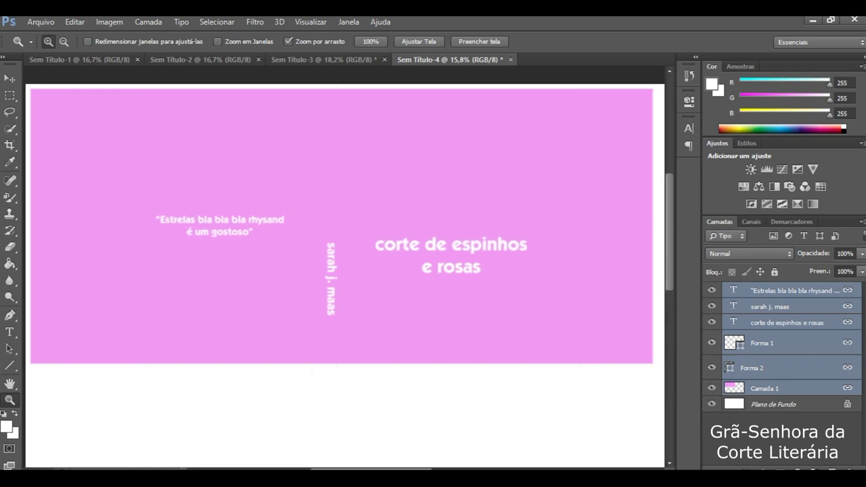
left_click(369, 173)
left_click(308, 207)
left_click(261, 242)
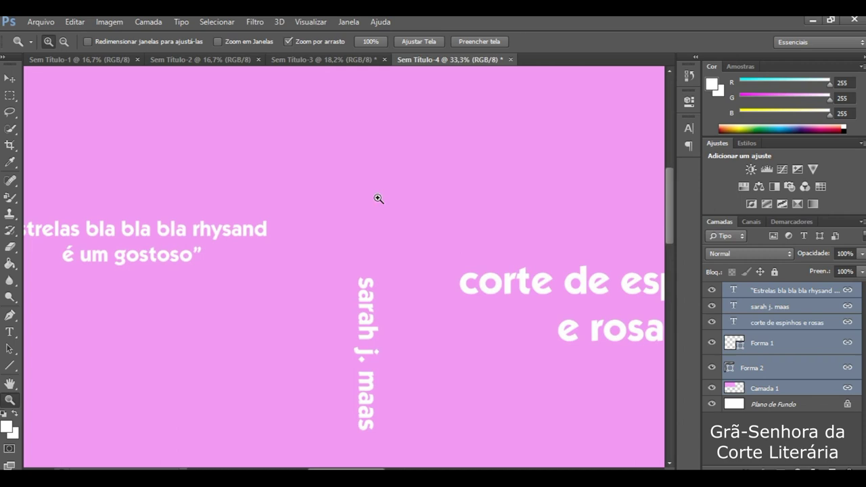
left_click_drag(378, 199, 334, 223)
scroll(390, 211, "up", 1)
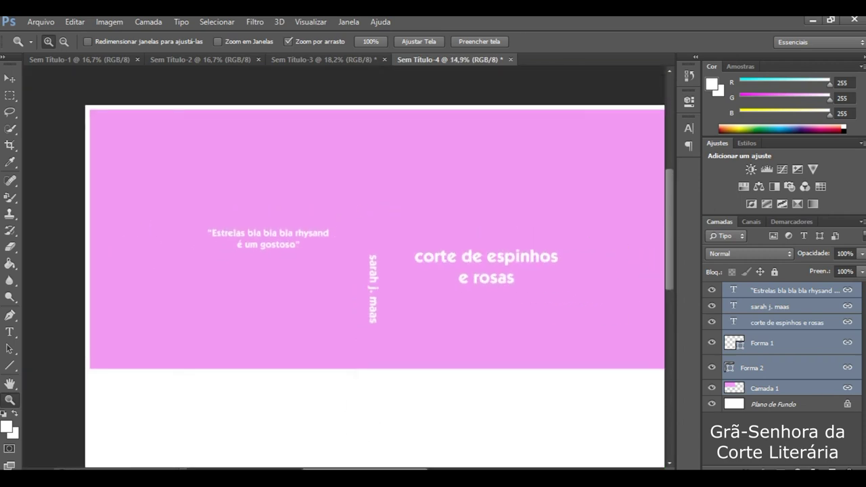
scroll(388, 468, "right", 3)
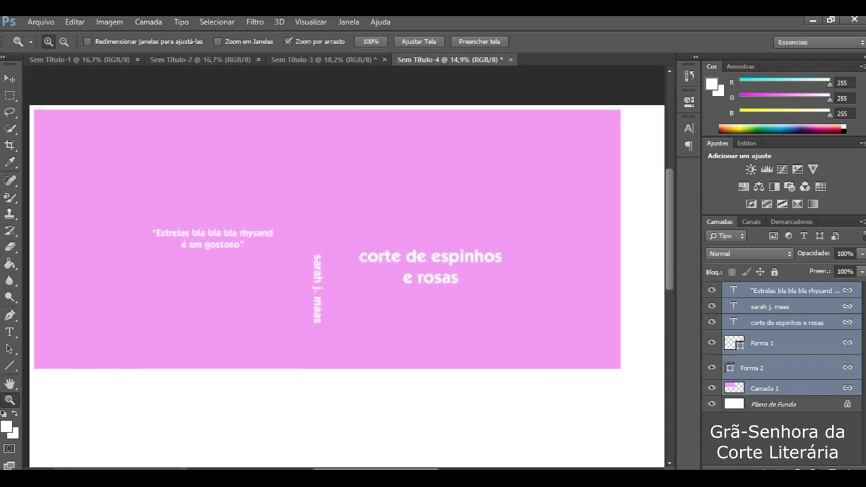
scroll(387, 468, "left", 2)
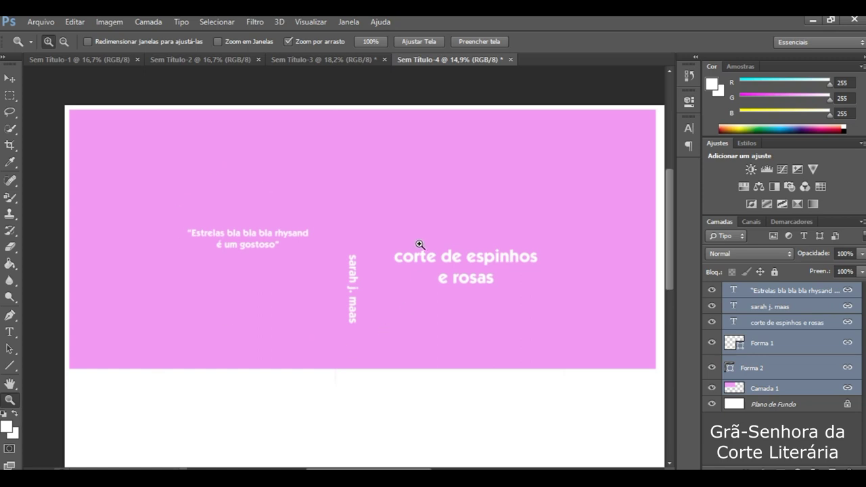